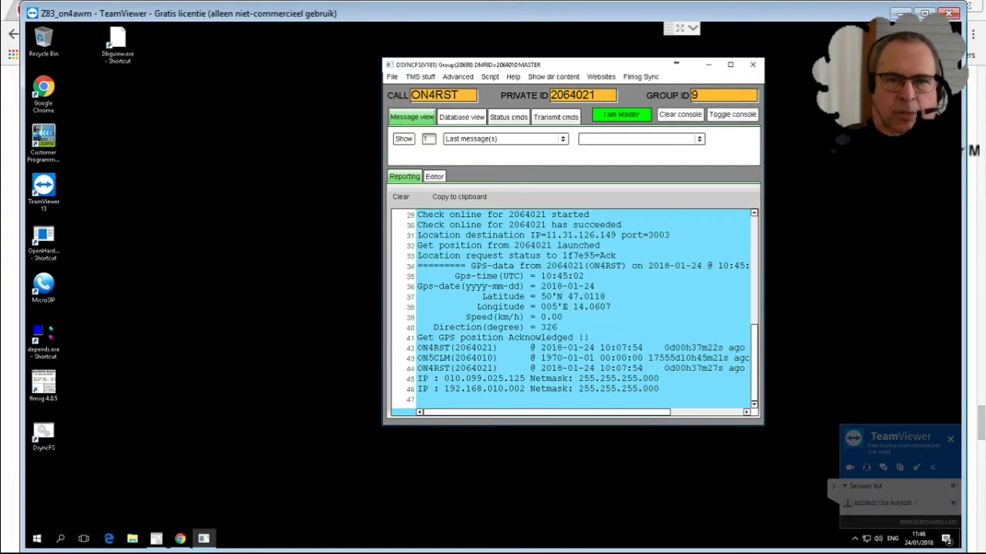
Set the message view filter to Last private message(s) and show the most recent one.
{"action": "left_click", "coordinate": [505, 139]}
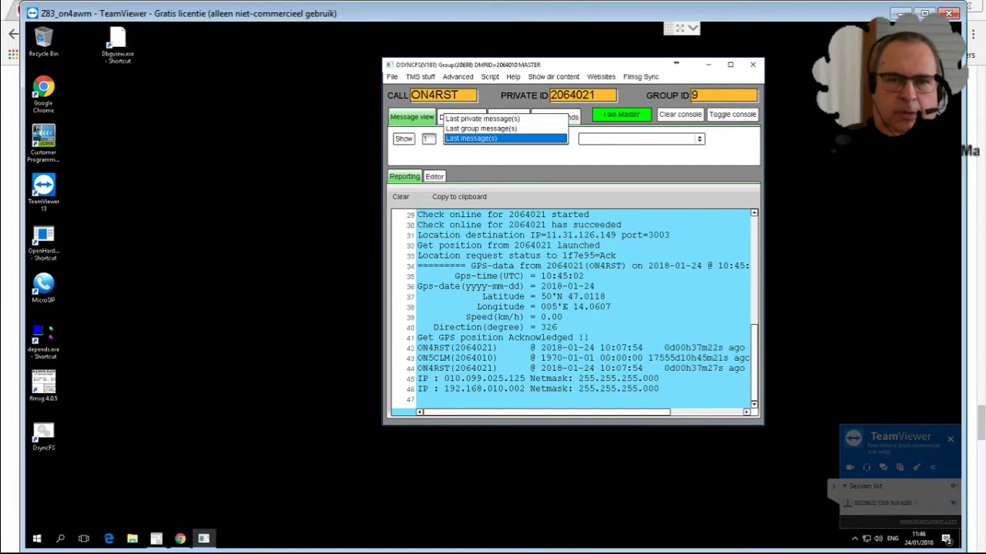
{"action": "left_click", "coordinate": [505, 129]}
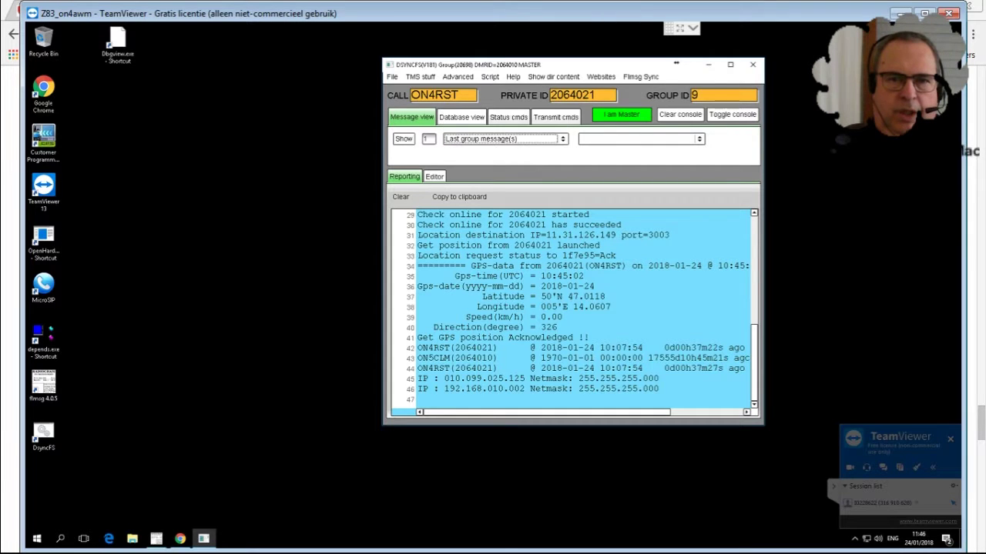
{"action": "left_click", "coordinate": [504, 138]}
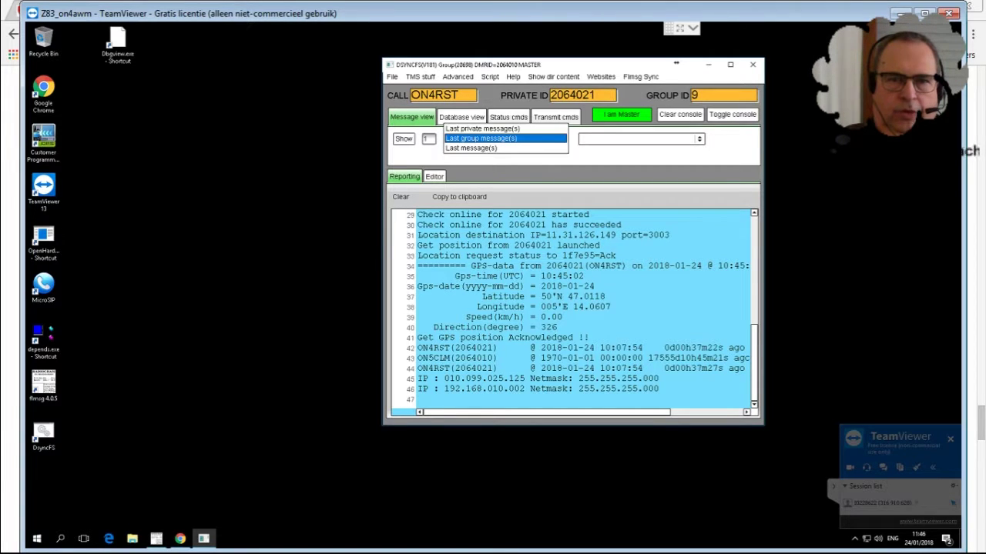
{"action": "left_click", "coordinate": [481, 129]}
{"action": "left_click", "coordinate": [404, 138]}
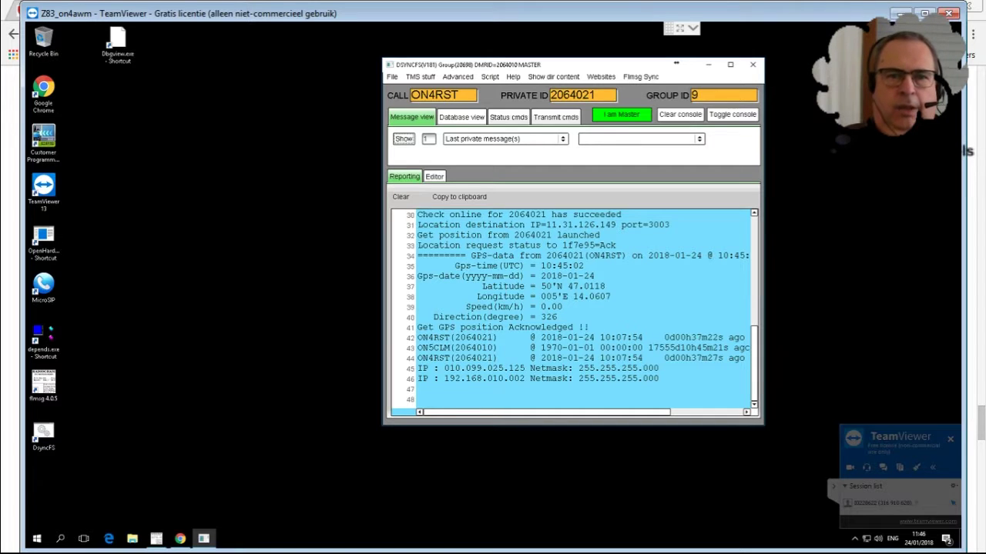
Run the "messages from others" query in the database view, clearing the screen first.
{"action": "left_click", "coordinate": [461, 116]}
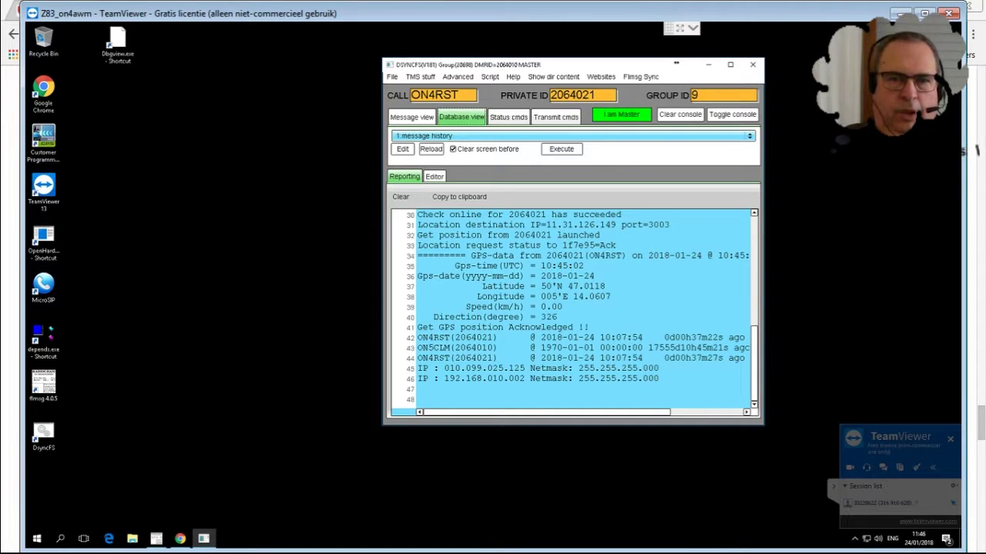
{"action": "left_click", "coordinate": [571, 135]}
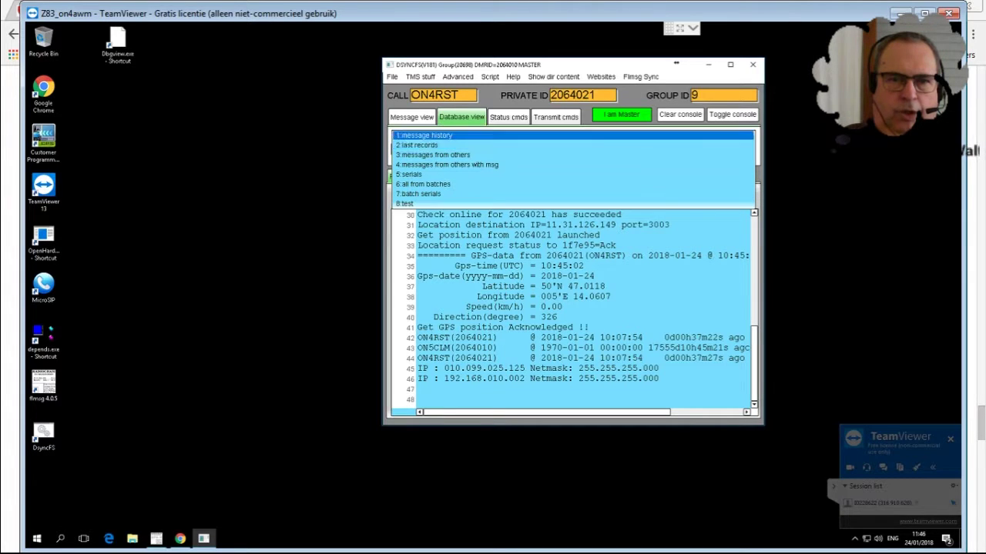
{"action": "left_click", "coordinate": [433, 155]}
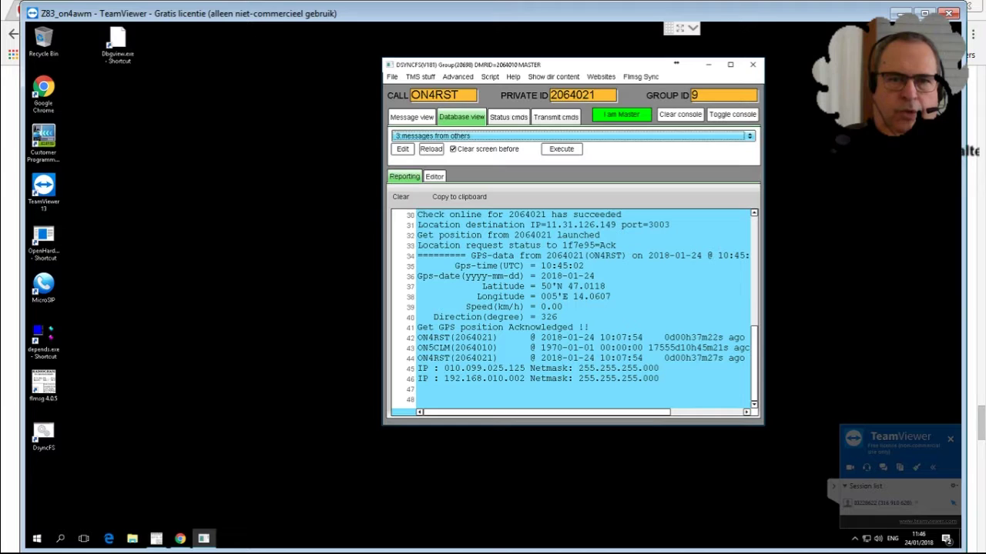
{"action": "left_click", "coordinate": [561, 148]}
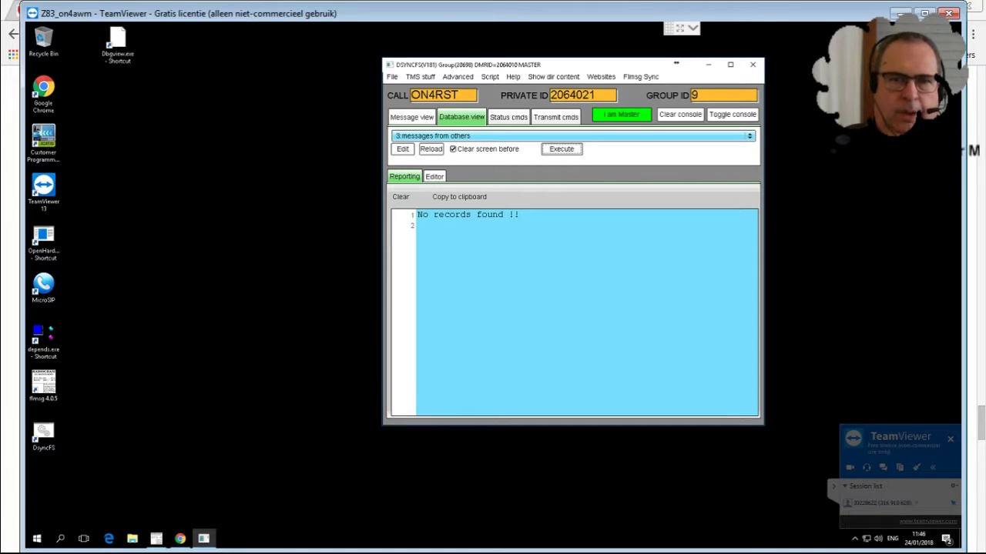
Transmit the station identification using the transmit commands.
{"action": "left_click", "coordinate": [509, 117]}
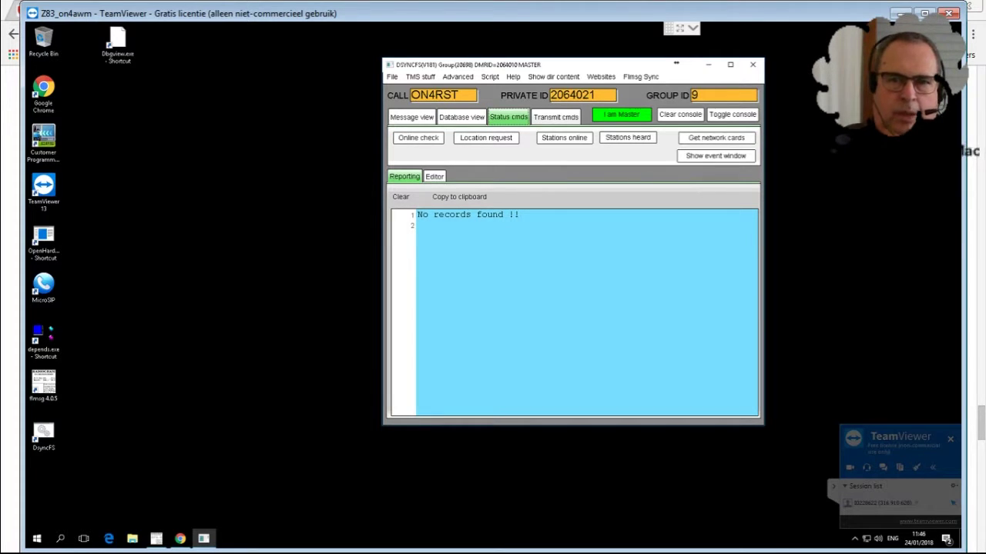
{"action": "left_click", "coordinate": [555, 116]}
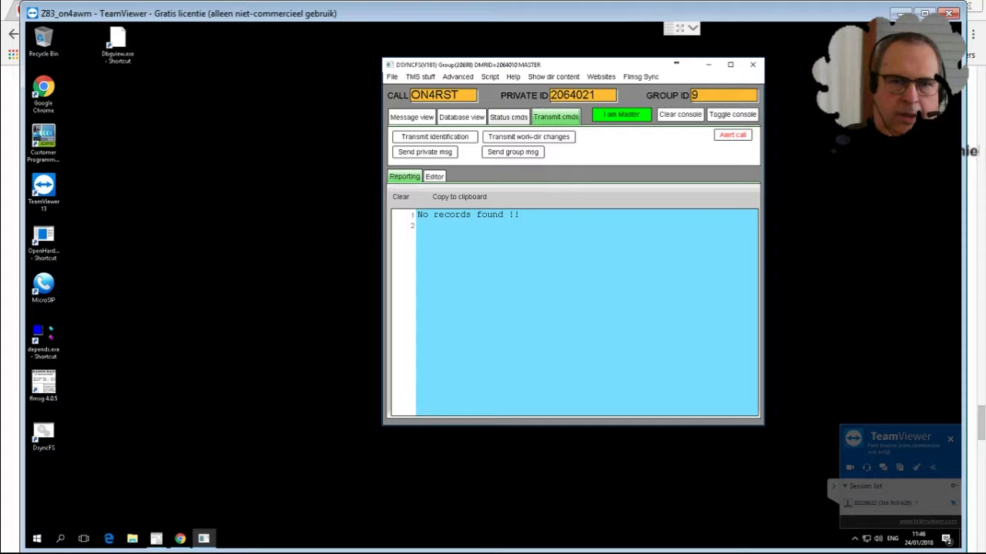
{"action": "left_click", "coordinate": [434, 136]}
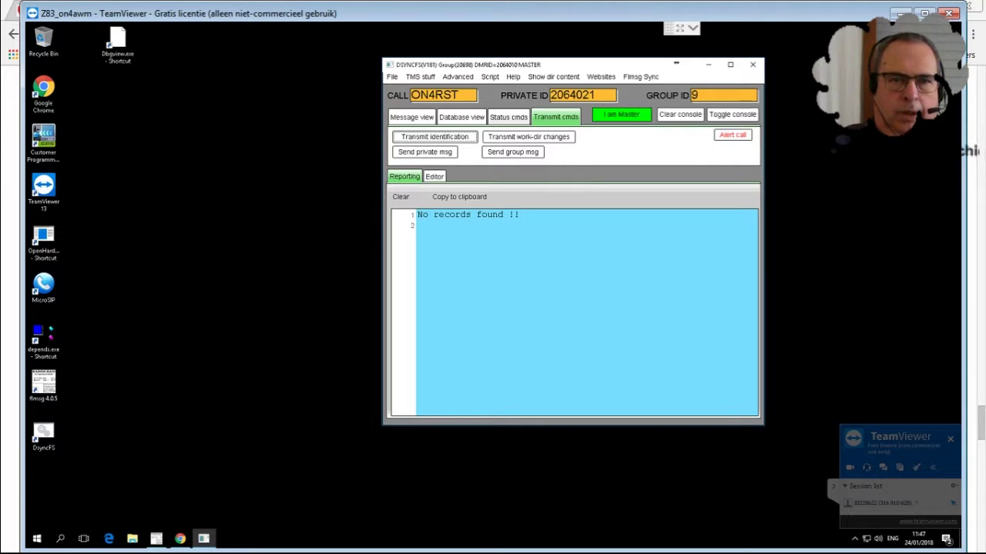
{"action": "left_click", "coordinate": [392, 76]}
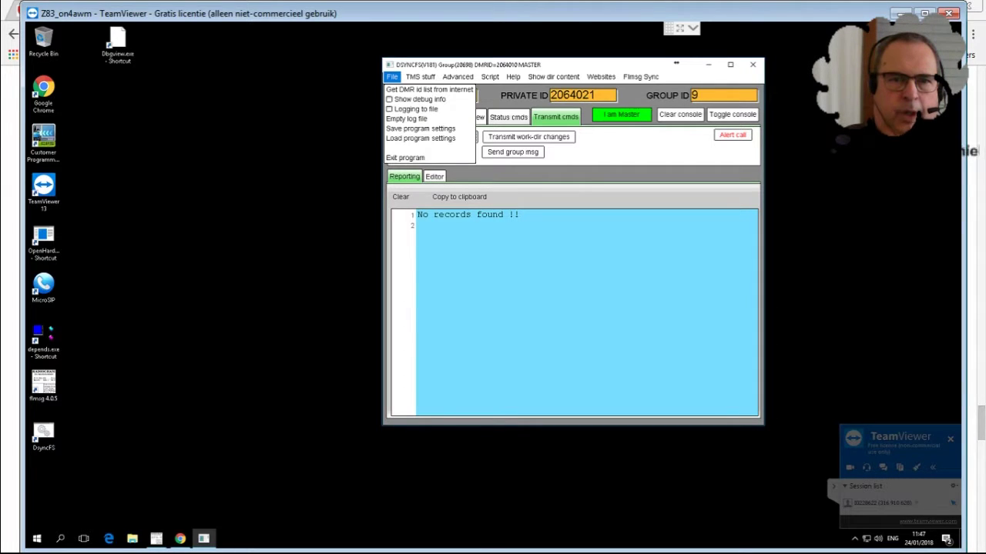
{"action": "key", "text": "Down"}
{"action": "key", "text": "Up"}
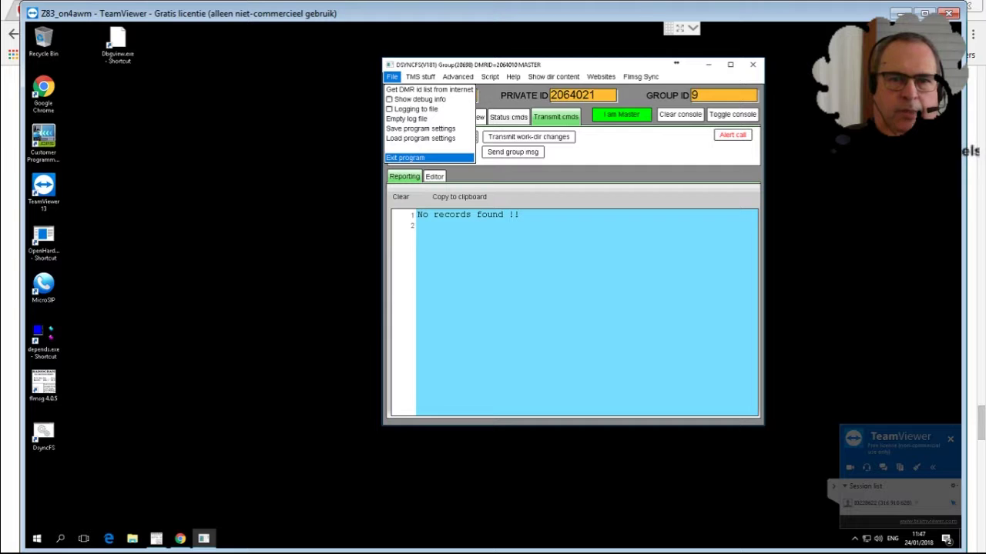
{"action": "key", "text": "Return"}
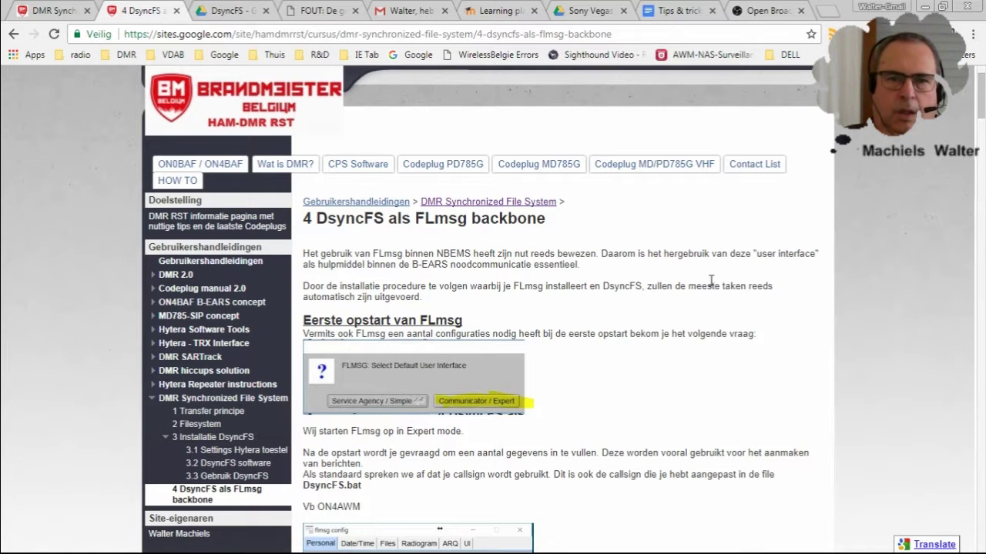
Review the FLmsg first-start instructions, and open the "3 Installatie DsyncFS" page at its NBEMS - FLmsg section.
{"action": "scroll", "coordinate": [658, 277], "scroll_direction": "down", "scroll_amount": 1}
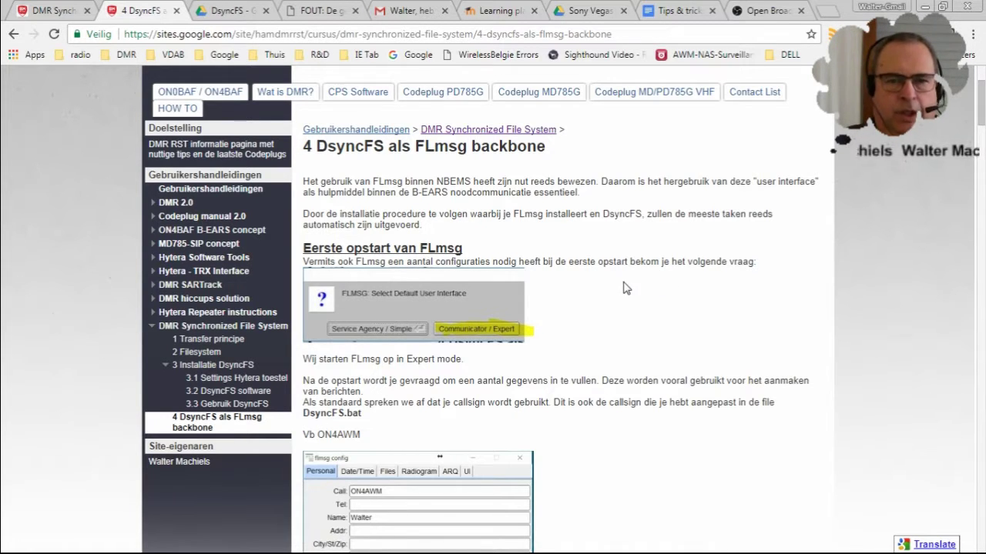
{"action": "scroll", "coordinate": [626, 267], "scroll_direction": "down", "scroll_amount": 1}
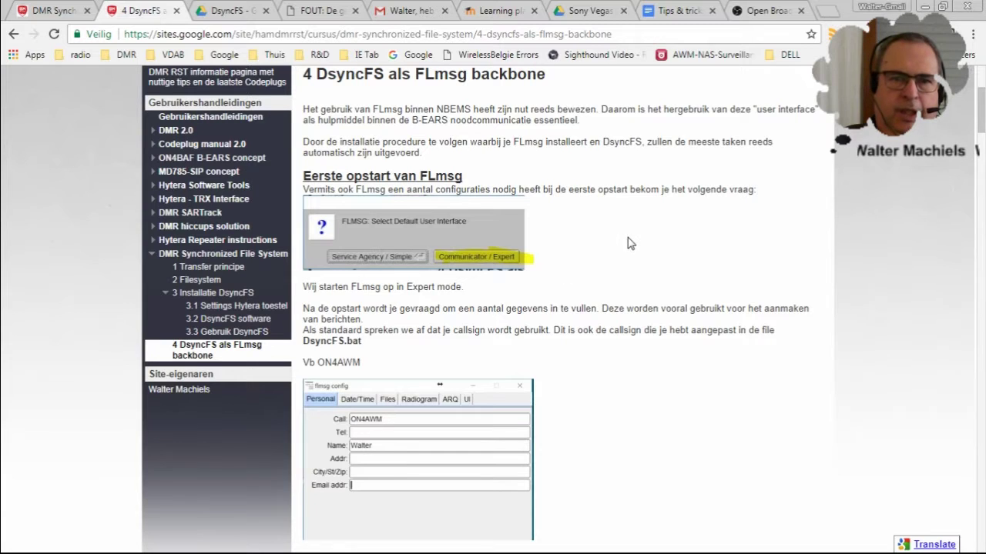
{"action": "left_click", "coordinate": [220, 294]}
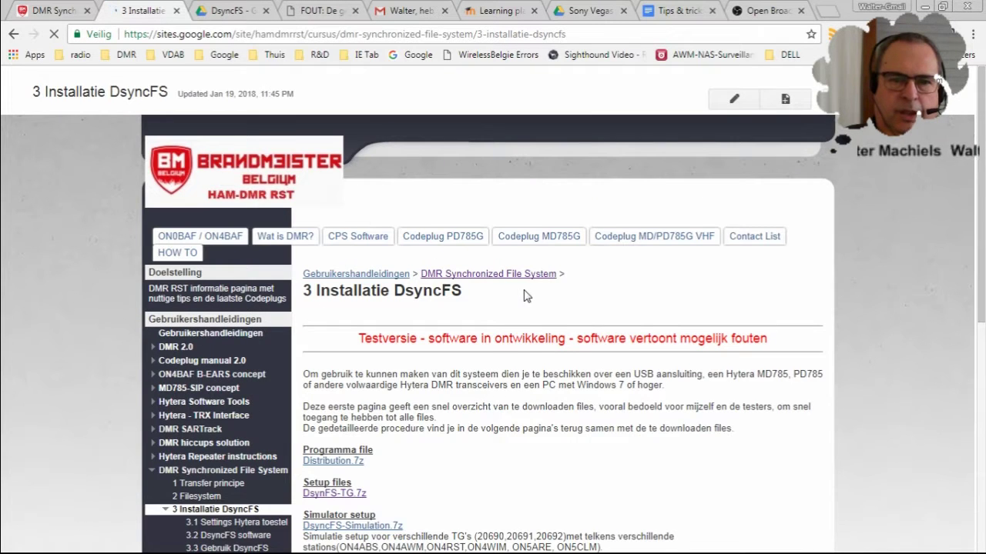
{"action": "scroll", "coordinate": [524, 296], "scroll_direction": "down", "scroll_amount": 2}
{"action": "scroll", "coordinate": [524, 295], "scroll_direction": "down", "scroll_amount": 2}
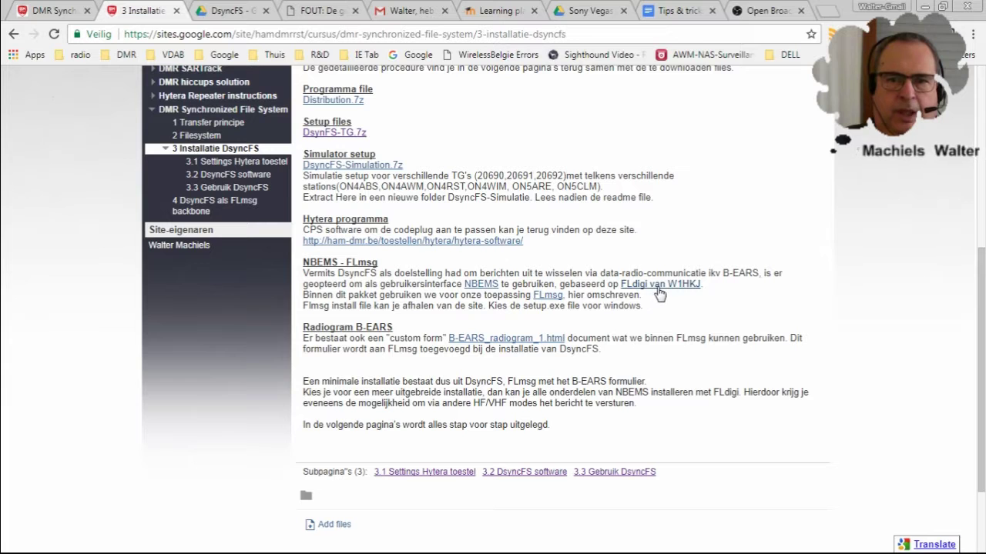
Follow the "FLdigi van W1HKJ" link and open the flmsg download directory.
{"action": "left_click", "coordinate": [660, 284]}
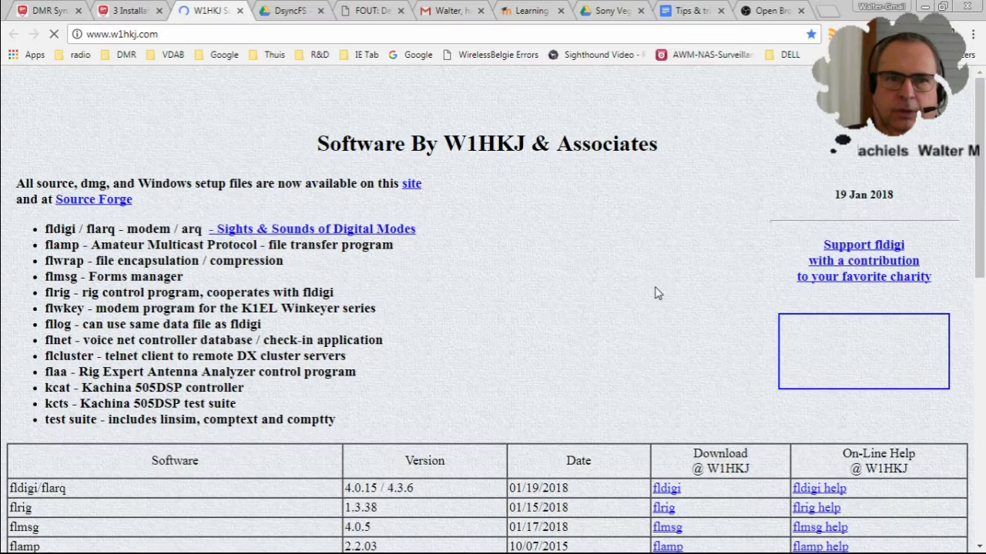
{"action": "scroll", "coordinate": [413, 309], "scroll_direction": "down", "scroll_amount": 3}
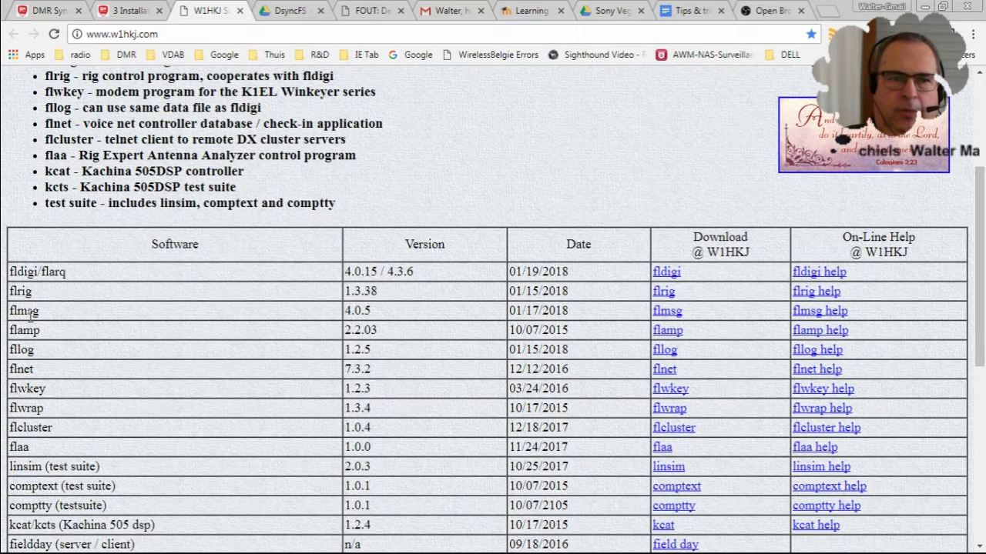
{"action": "left_click", "coordinate": [660, 315]}
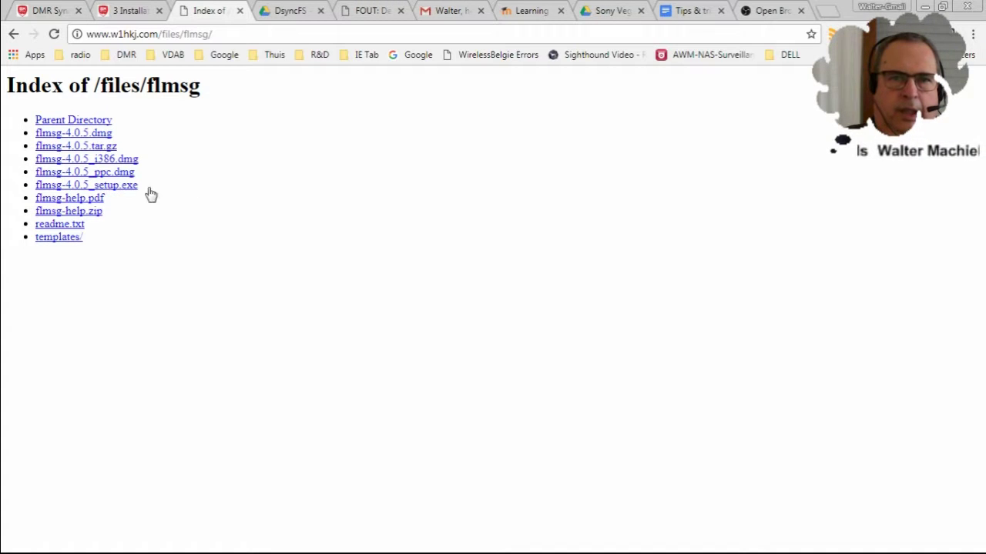
Return to the "4 DsyncFS als FLmsg backbone" page and examine its personal, date/time, file-naming and B-EARS radiogram instructions.
{"action": "left_click", "coordinate": [127, 13]}
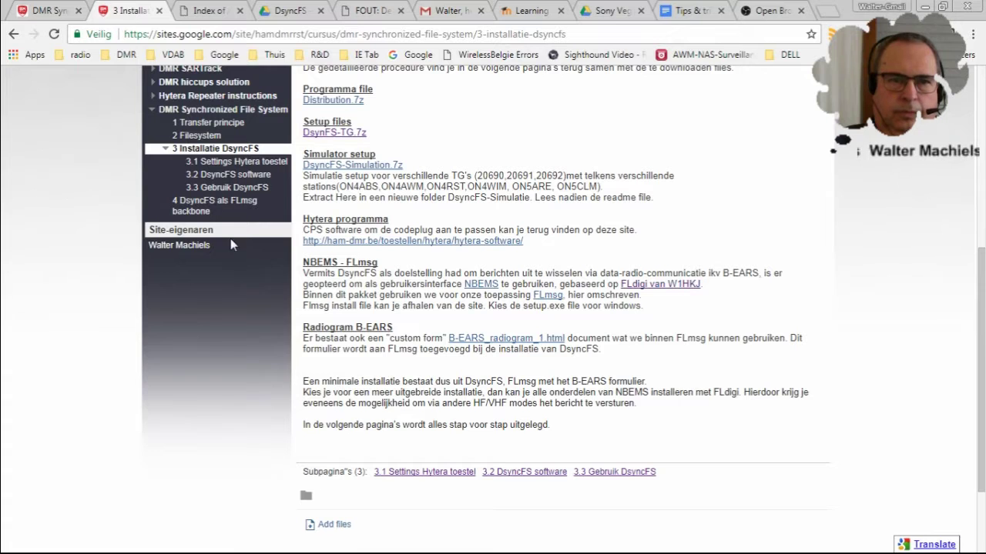
{"action": "left_click", "coordinate": [222, 202]}
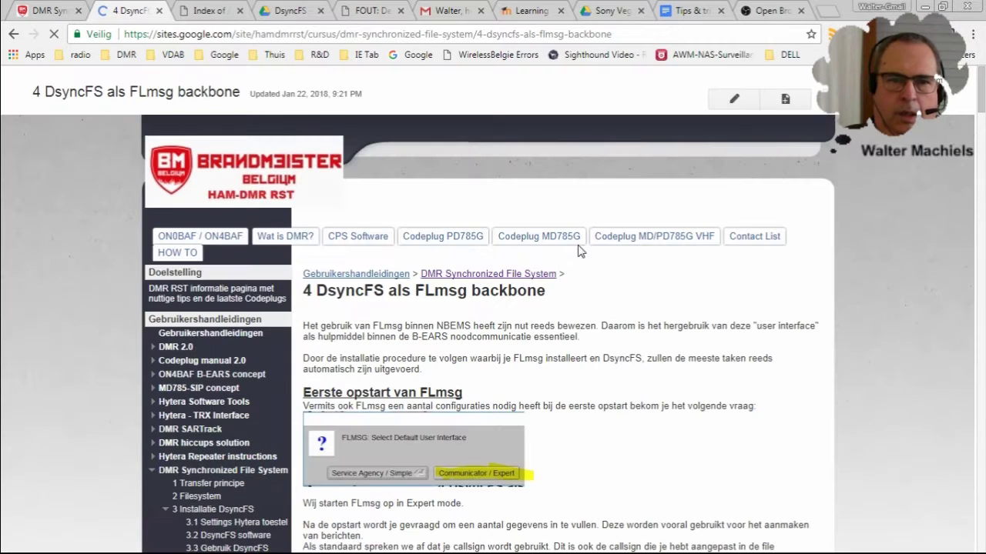
{"action": "scroll", "coordinate": [601, 300], "scroll_direction": "down", "scroll_amount": 1}
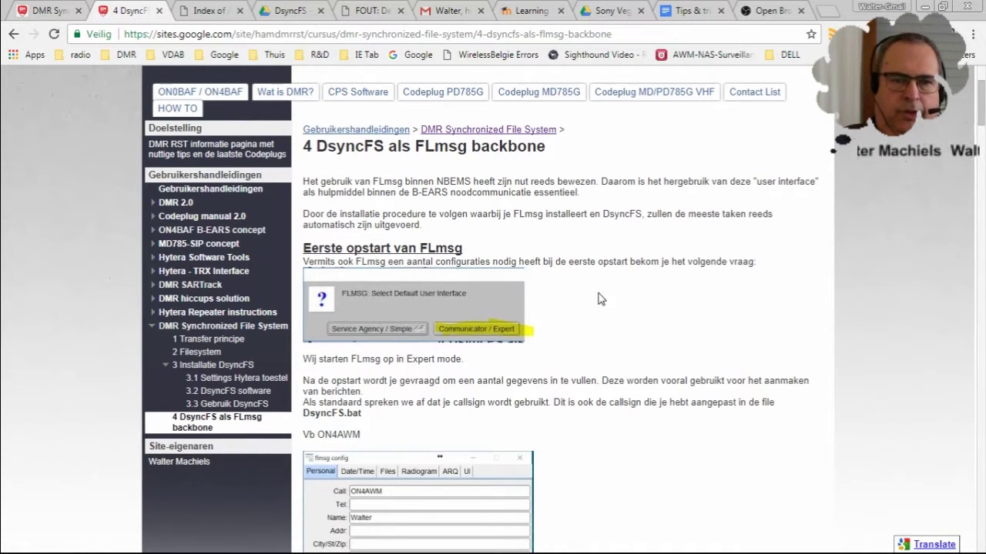
{"action": "scroll", "coordinate": [443, 331], "scroll_direction": "down", "scroll_amount": 2}
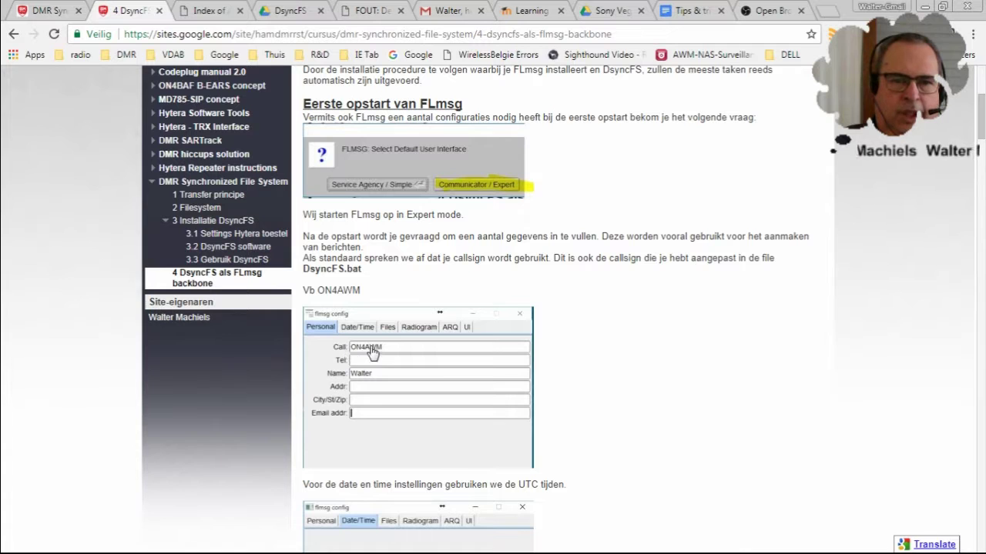
{"action": "scroll", "coordinate": [390, 377], "scroll_direction": "down", "scroll_amount": 1}
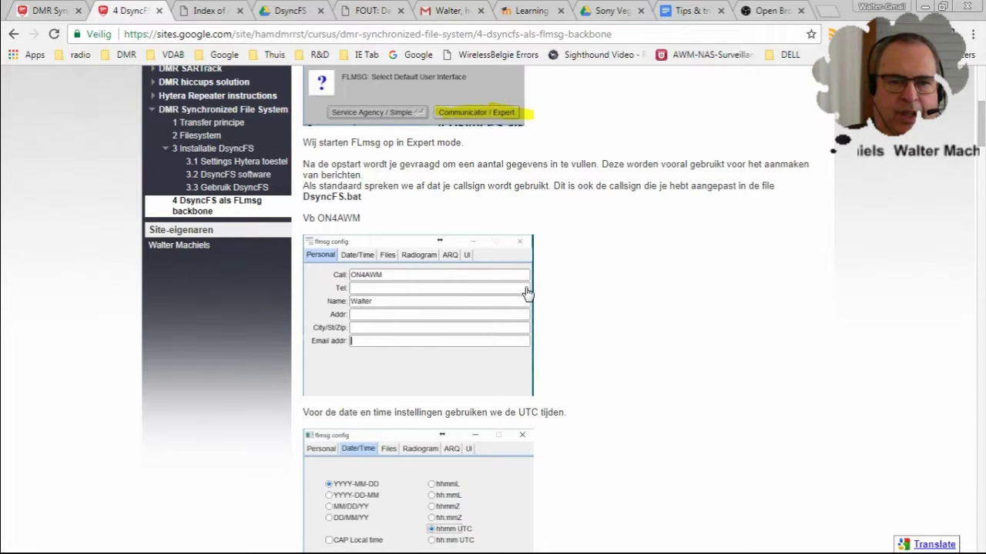
{"action": "scroll", "coordinate": [583, 308], "scroll_direction": "down", "scroll_amount": 4}
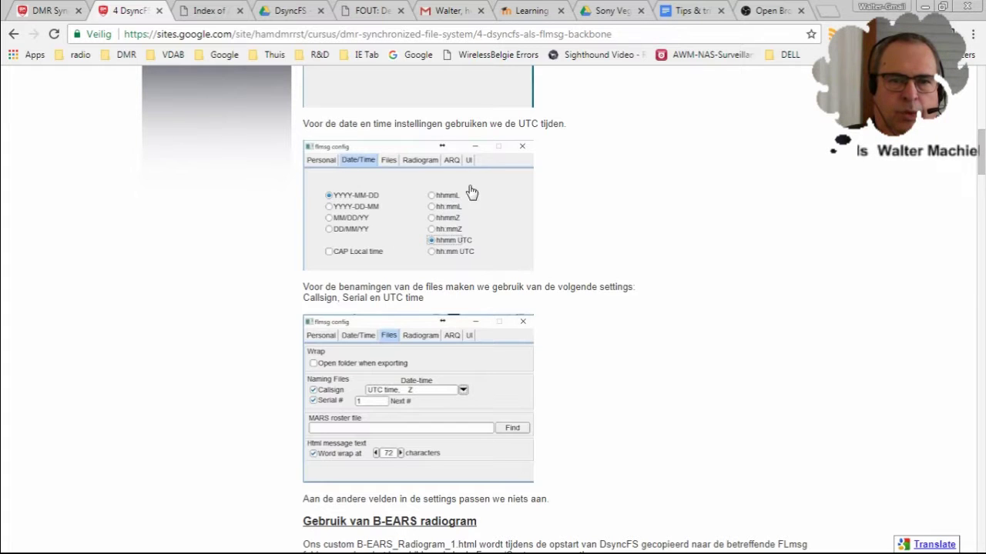
{"action": "scroll", "coordinate": [524, 223], "scroll_direction": "down", "scroll_amount": 1}
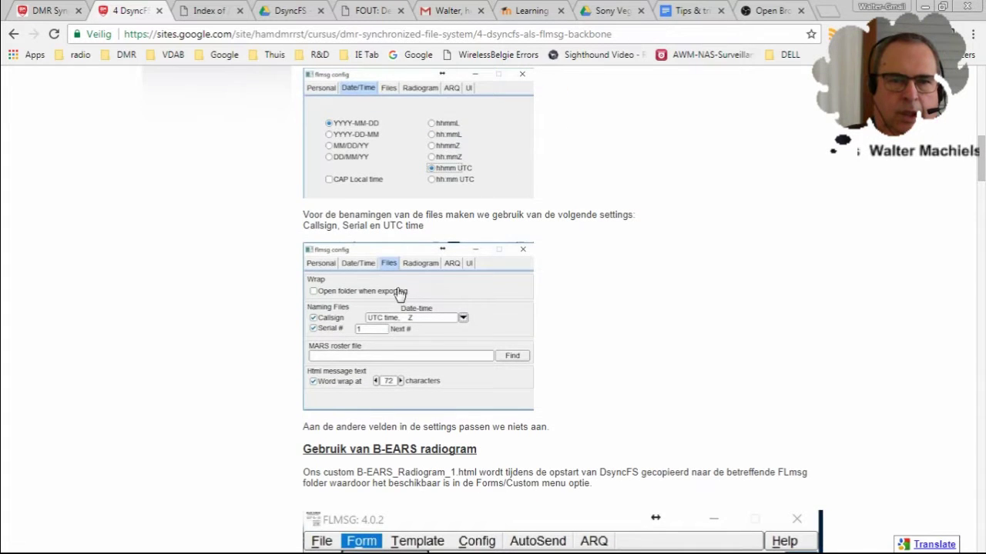
{"action": "scroll", "coordinate": [592, 296], "scroll_direction": "down", "scroll_amount": 2}
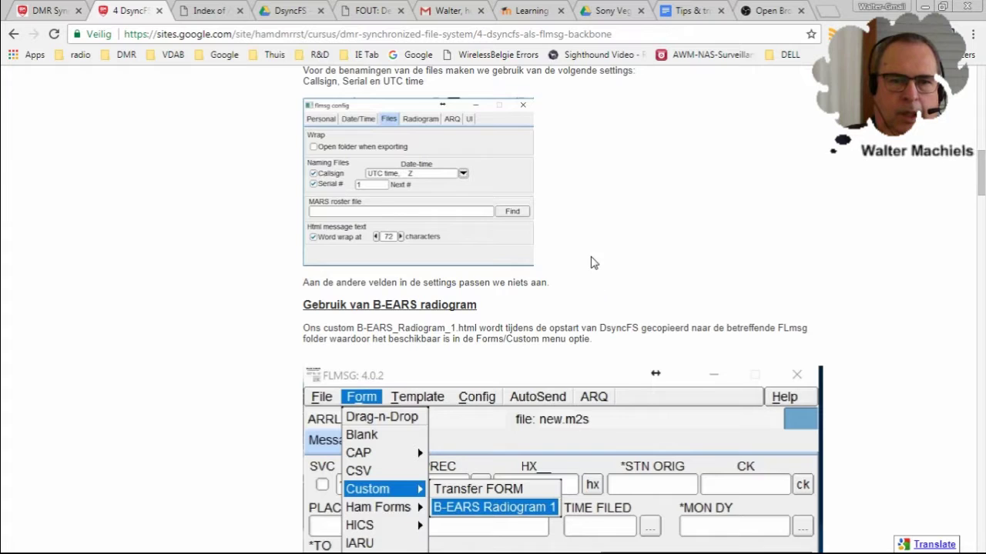
{"action": "scroll", "coordinate": [590, 264], "scroll_direction": "down", "scroll_amount": 1}
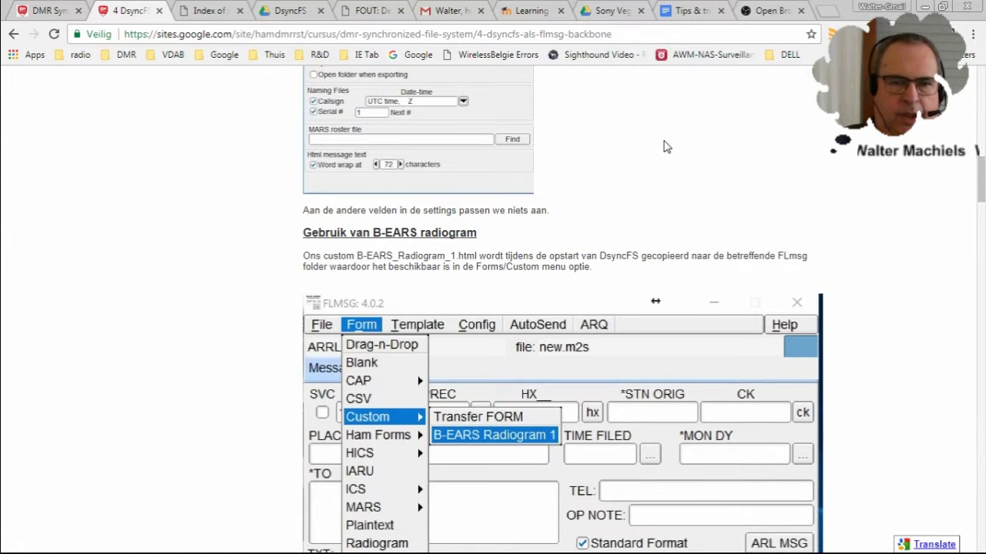
{"action": "scroll", "coordinate": [662, 146], "scroll_direction": "down", "scroll_amount": 1}
Switch to the TeamViewer remote desktop, start flmsg 4.0.5 and open its personal data configuration.
{"action": "mouse_move", "coordinate": [506, 552]}
{"action": "left_click", "coordinate": [537, 544]}
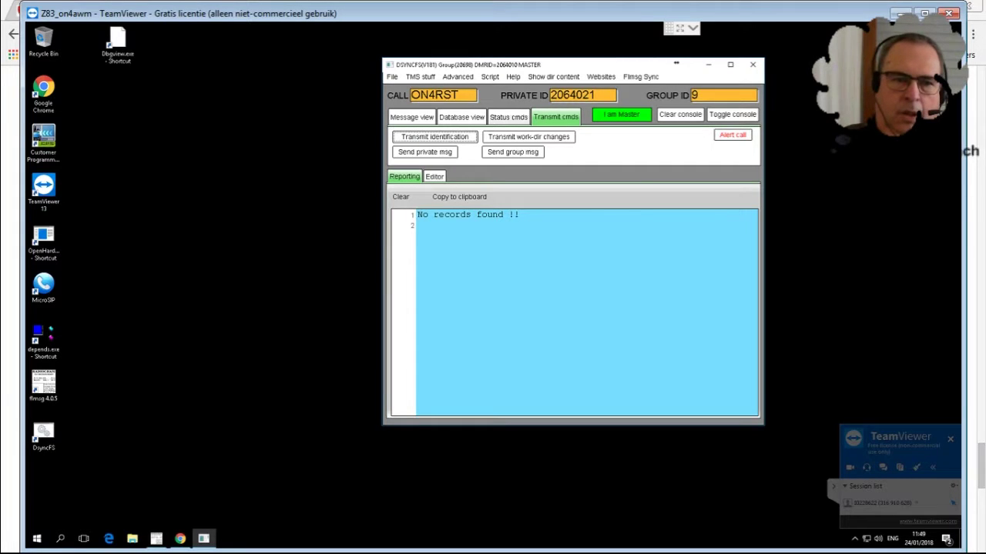
{"action": "left_click", "coordinate": [43, 435]}
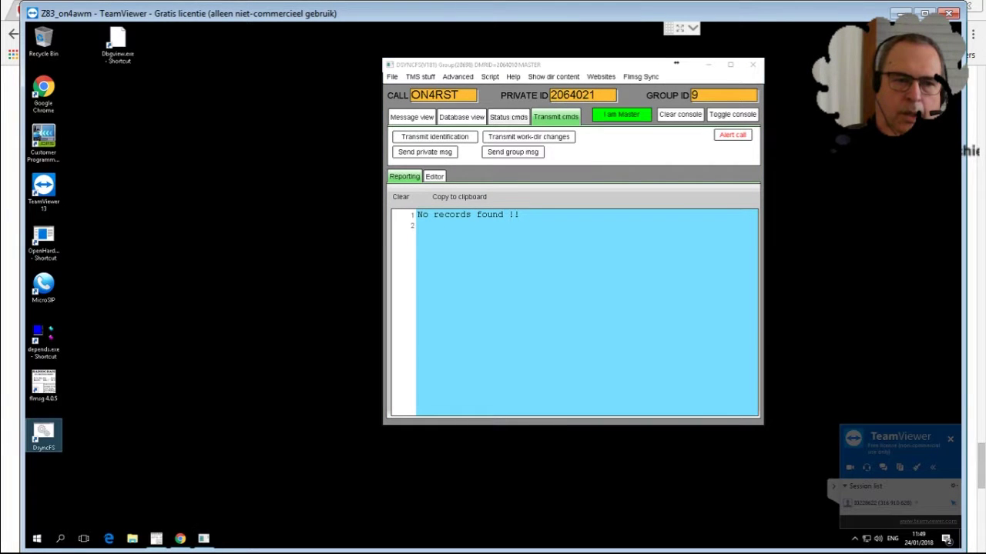
{"action": "left_click", "coordinate": [43, 385]}
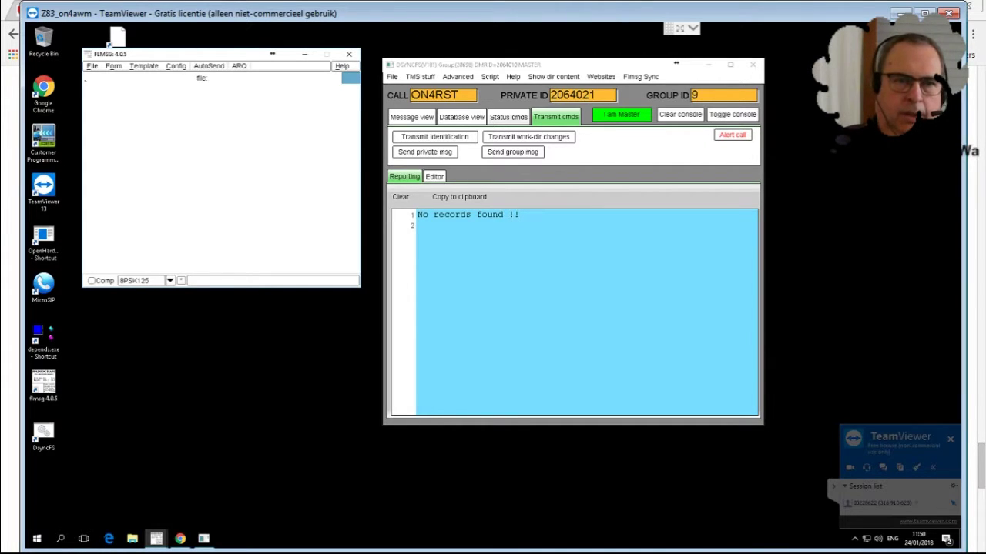
{"action": "key", "text": "alt+c"}
{"action": "key", "text": "Down"}
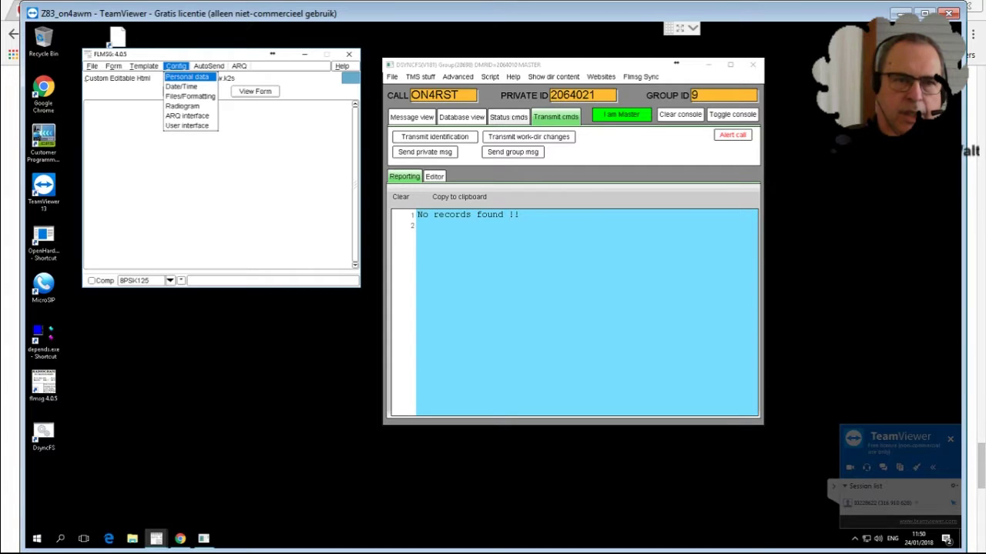
{"action": "key", "text": "Return"}
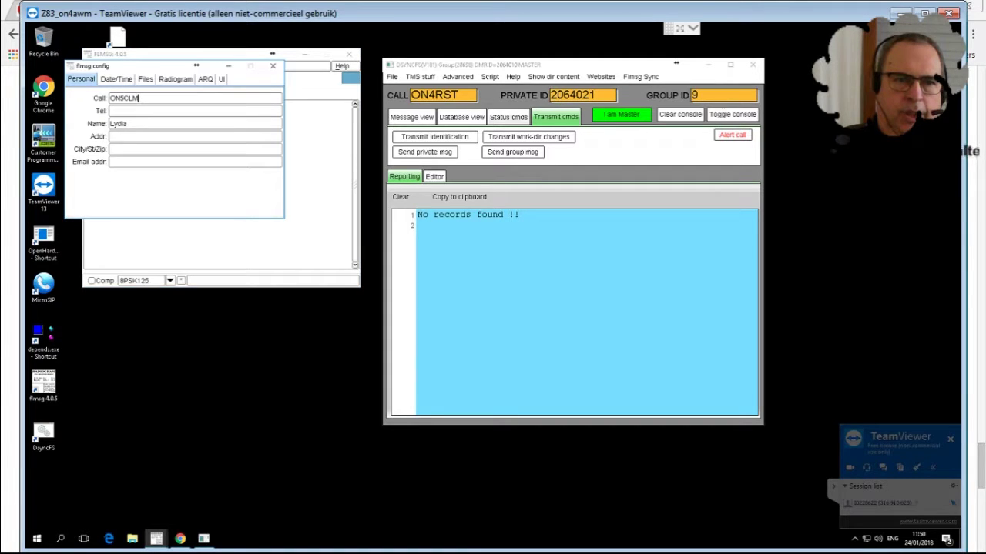
Close the flmsg configuration and look up the B-EARS Radiogram 1 form among the custom forms.
{"action": "left_click", "coordinate": [272, 66]}
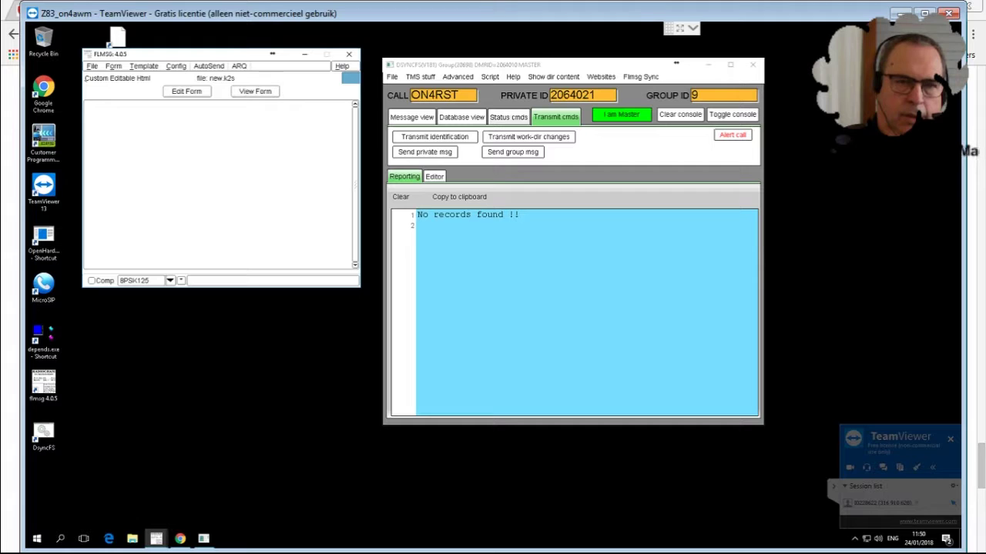
{"action": "key", "text": "alt+o"}
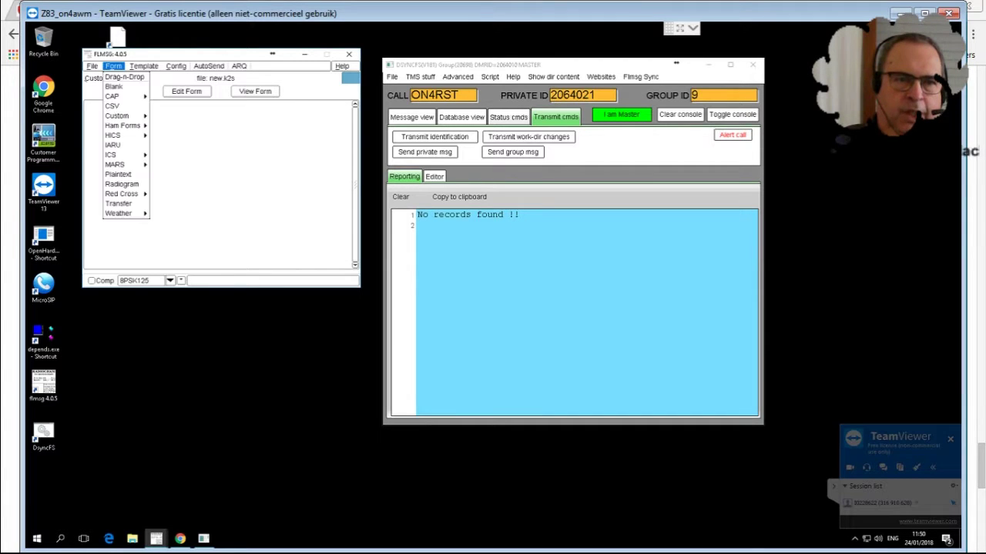
{"action": "mouse_move", "coordinate": [123, 97]}
{"action": "key", "text": "Down"}
{"action": "key", "text": "Down"}
{"action": "key", "text": "Right"}
{"action": "key", "text": "Down"}
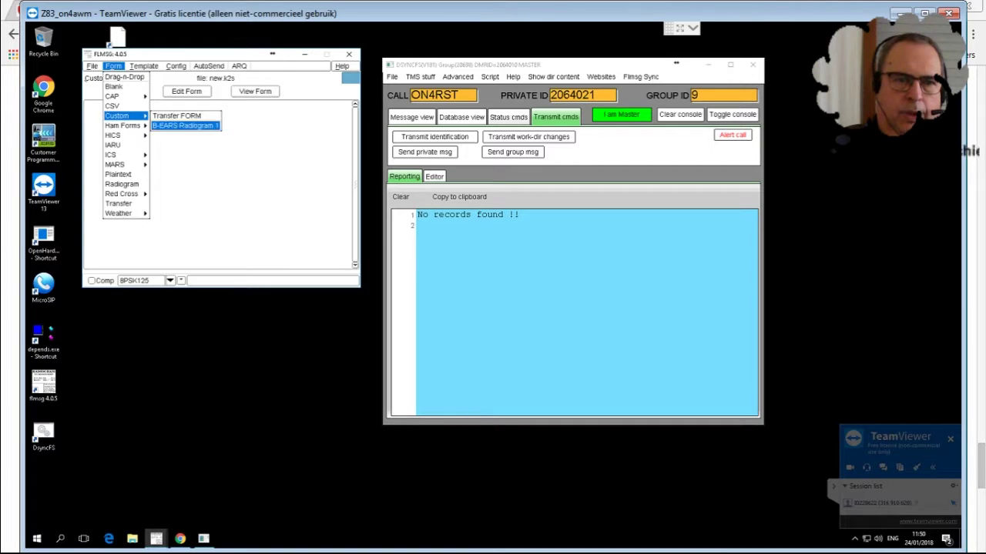
{"action": "key", "text": "Left"}
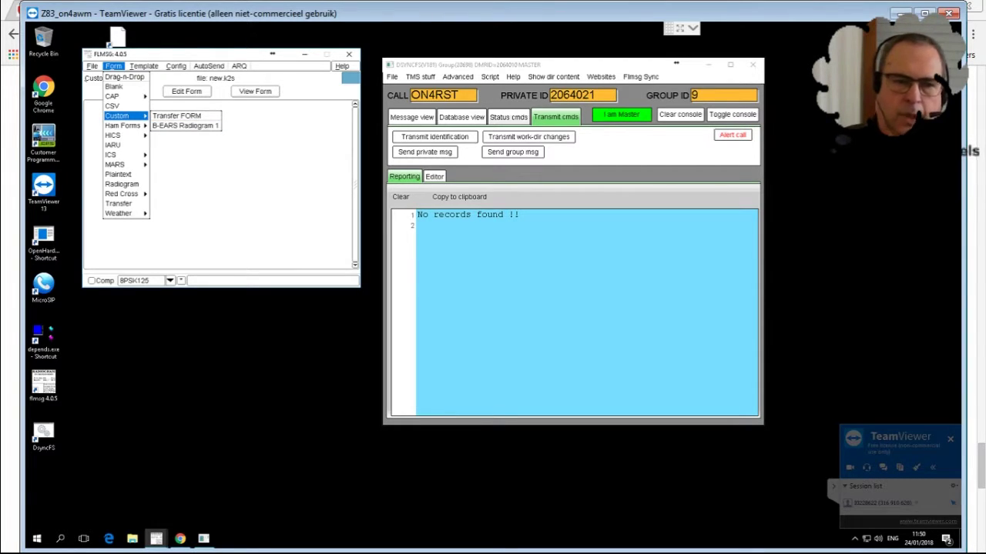
Bring up the B-EARS Radiogram browser window and place it closer to the flmsg window.
{"action": "left_click", "coordinate": [180, 538]}
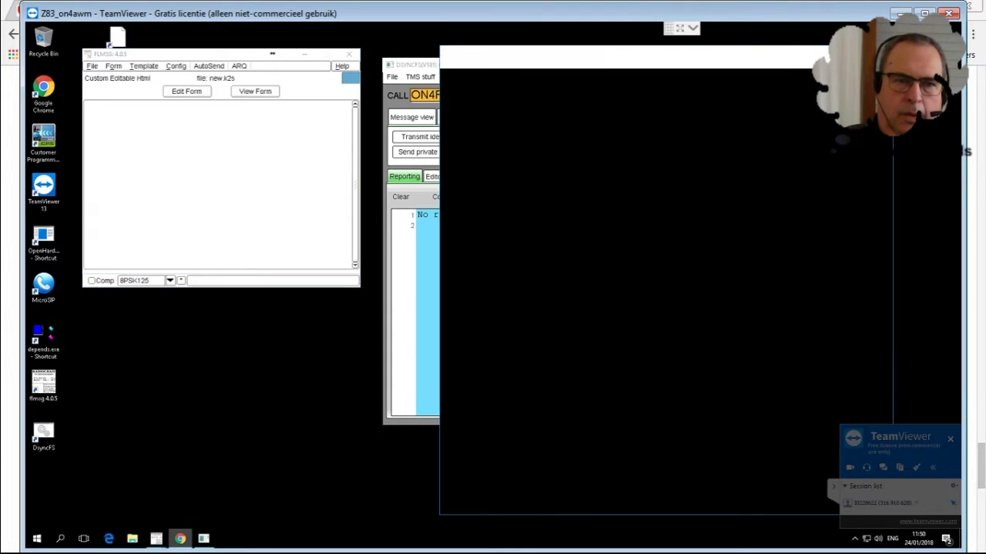
{"action": "left_click_drag", "start_coordinate": [666, 58], "coordinate": [508, 57]}
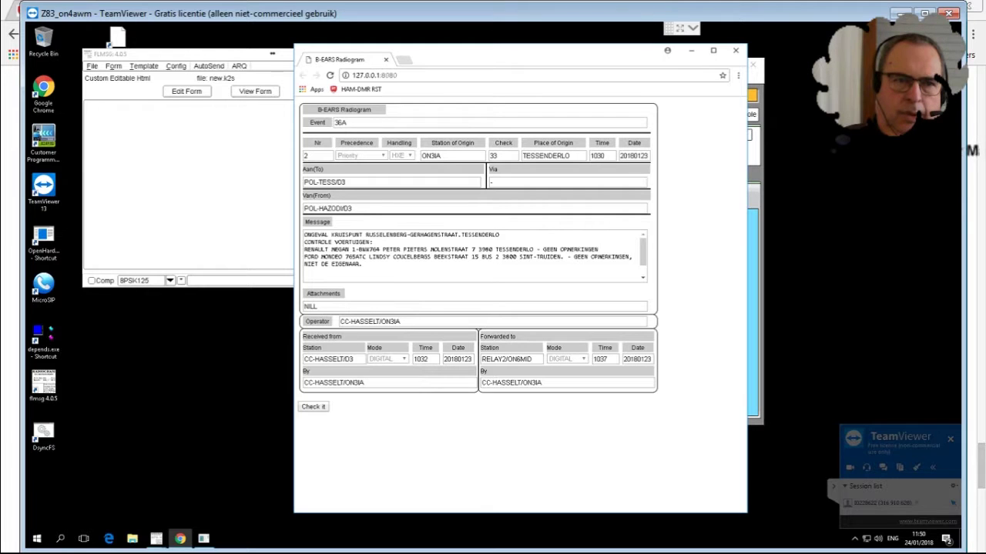
{"action": "left_click", "coordinate": [91, 66]}
{"action": "left_click", "coordinate": [94, 96]}
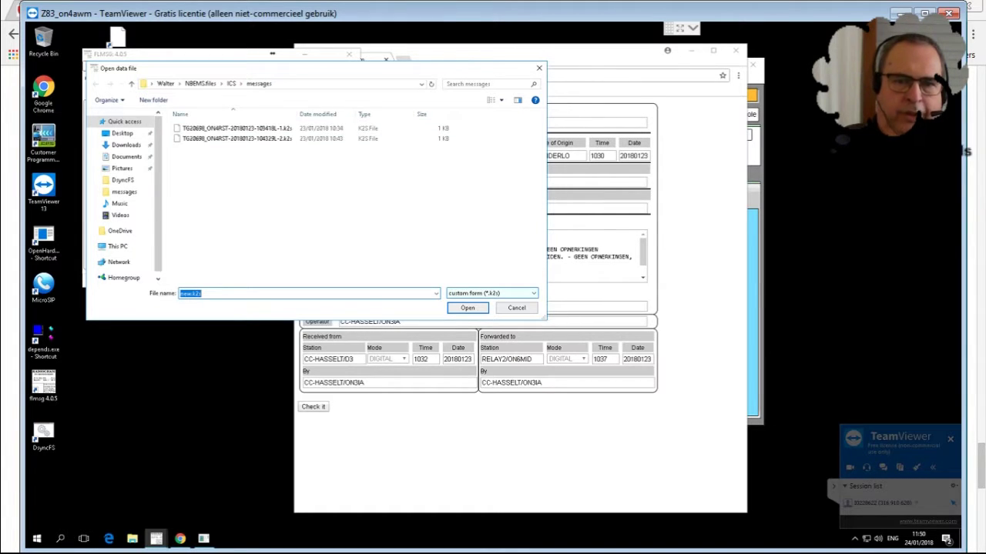
{"action": "left_click", "coordinate": [491, 293]}
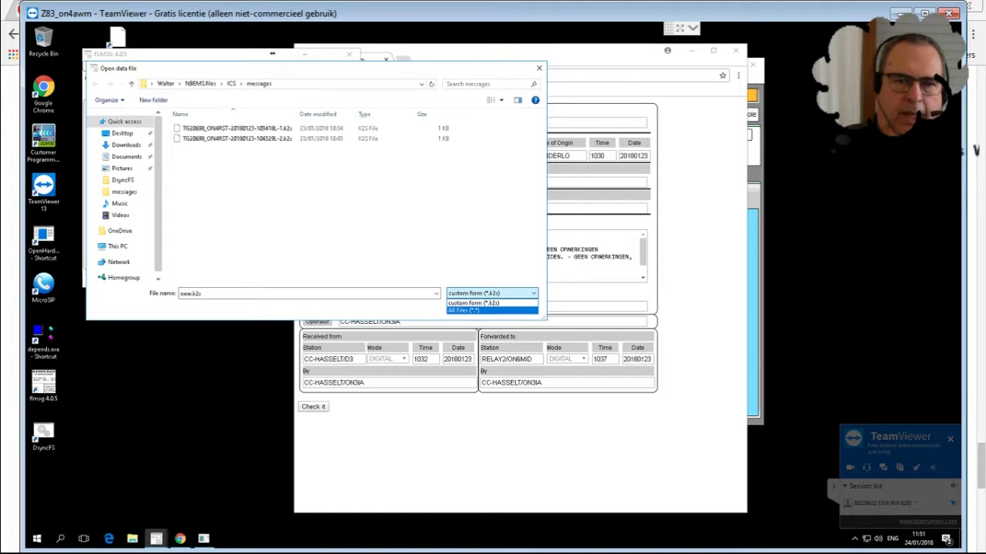
{"action": "left_click", "coordinate": [474, 310]}
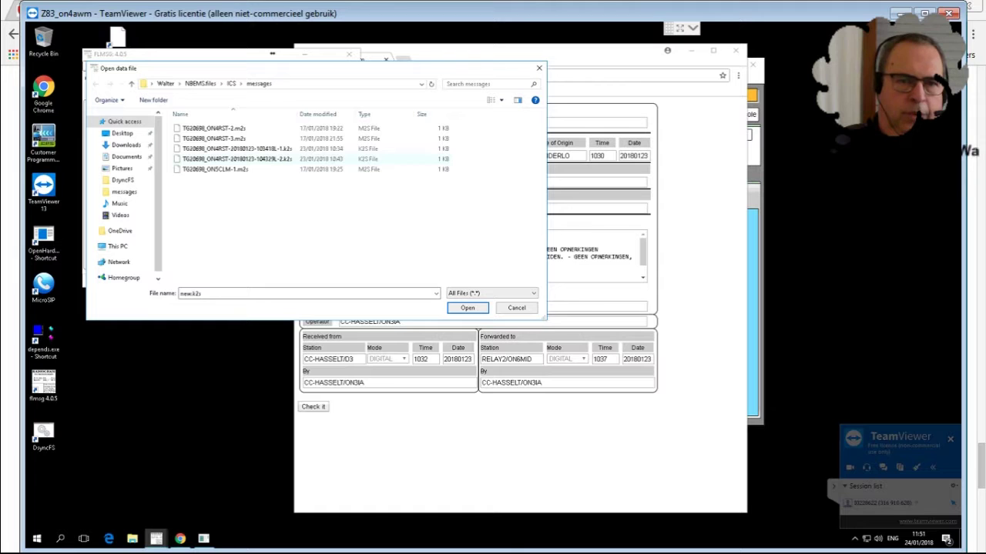
{"action": "left_click", "coordinate": [236, 159]}
{"action": "left_click", "coordinate": [467, 308]}
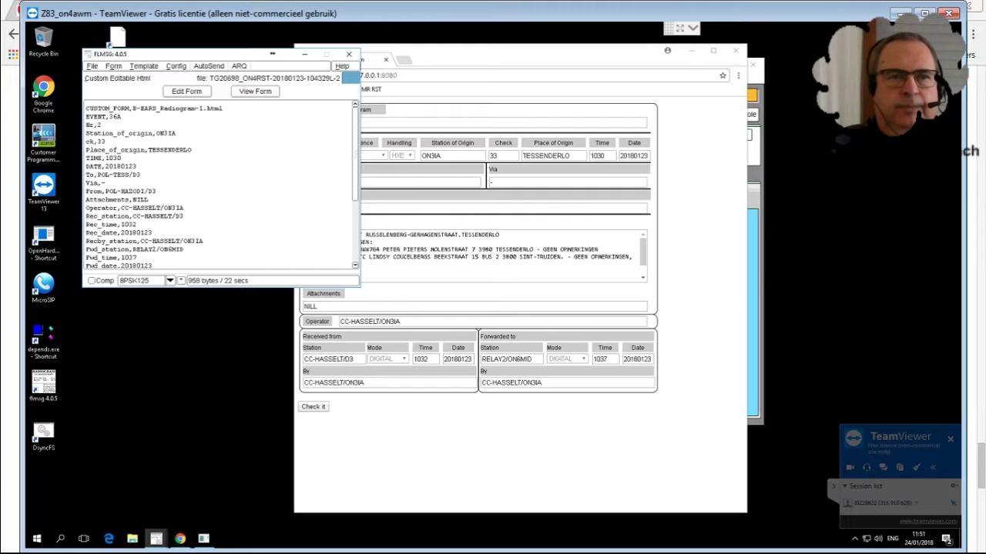
{"action": "key", "text": "alt+f"}
{"action": "key", "text": "Down"}
{"action": "key", "text": "Down"}
{"action": "key", "text": "Down"}
{"action": "key", "text": "Down"}
{"action": "key", "text": "Down"}
{"action": "key", "text": "Return"}
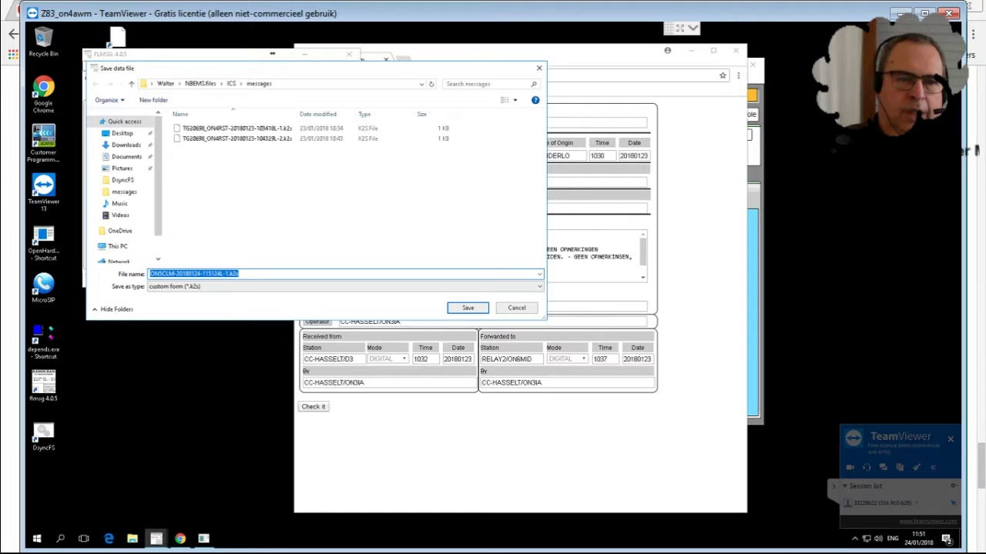
{"action": "left_click", "coordinate": [467, 307]}
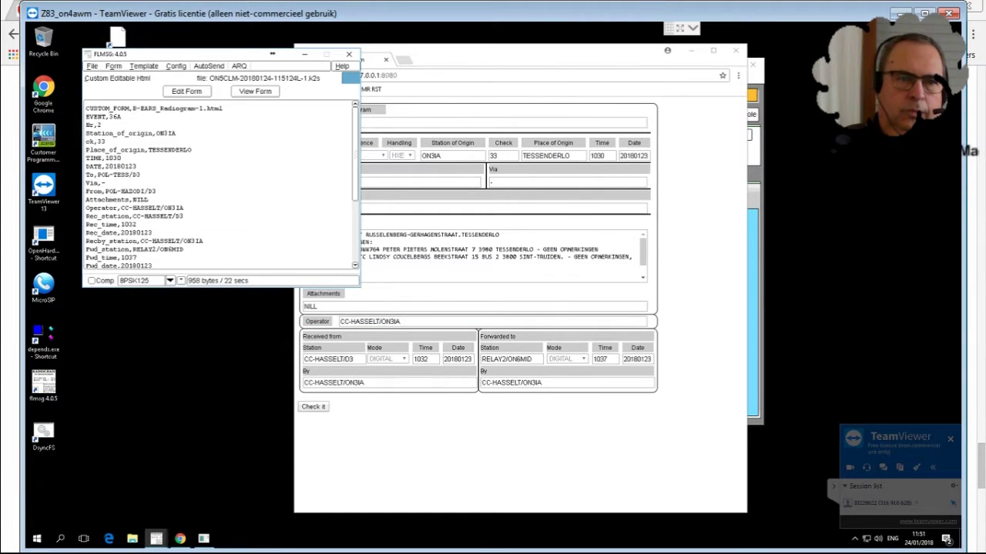
Check the messages folder for the newly saved ON5CLM file, and close the radiogram browser window.
{"action": "left_click", "coordinate": [92, 67]}
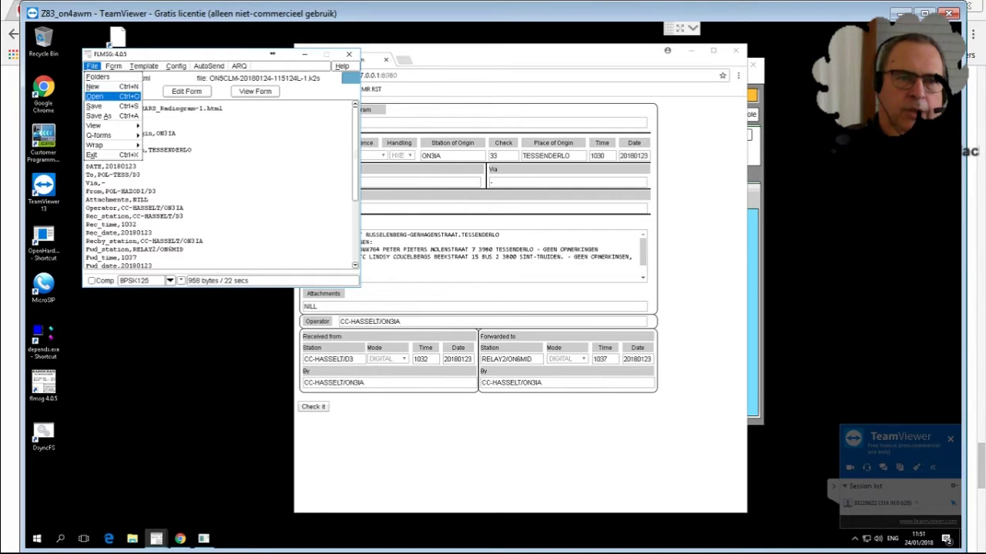
{"action": "left_click", "coordinate": [97, 97]}
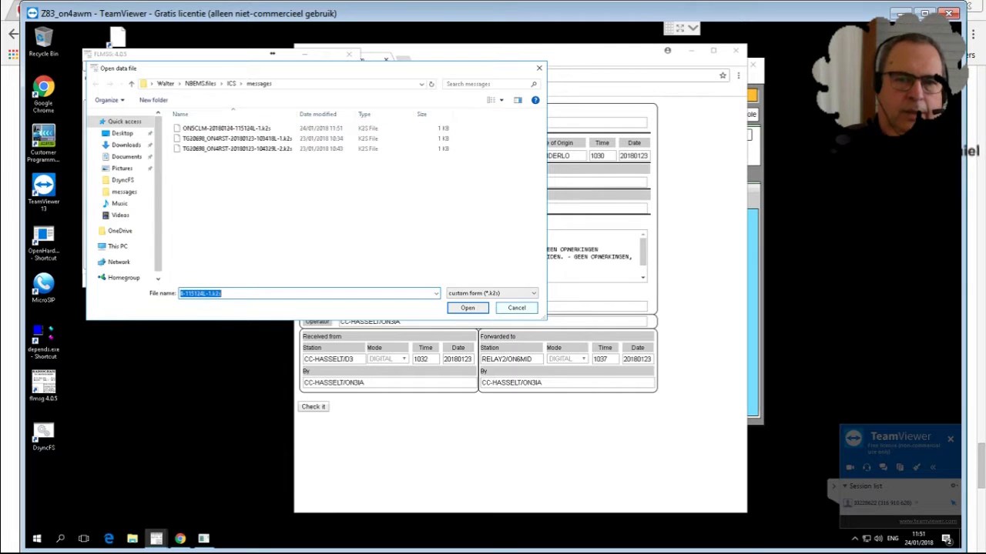
{"action": "left_click", "coordinate": [516, 308]}
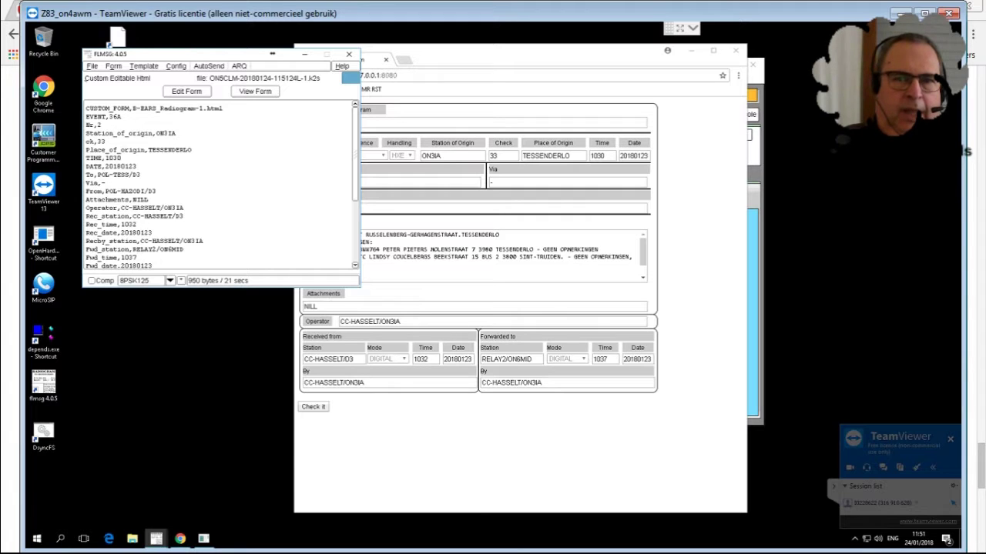
{"action": "left_click", "coordinate": [736, 50]}
{"action": "left_click", "coordinate": [736, 50]}
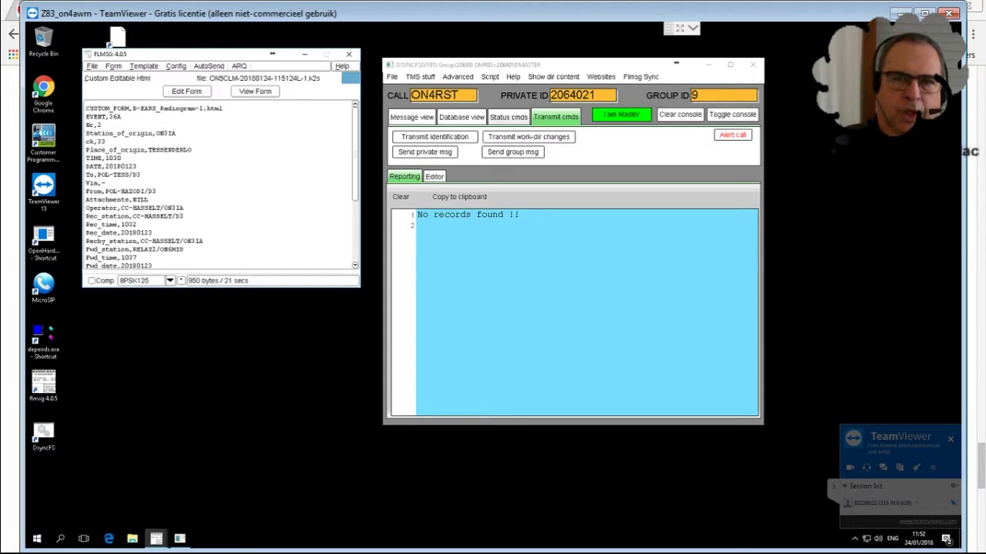
Run Flmsg Sync on the master station and transmit the work directory changes.
{"action": "left_click", "coordinate": [640, 77]}
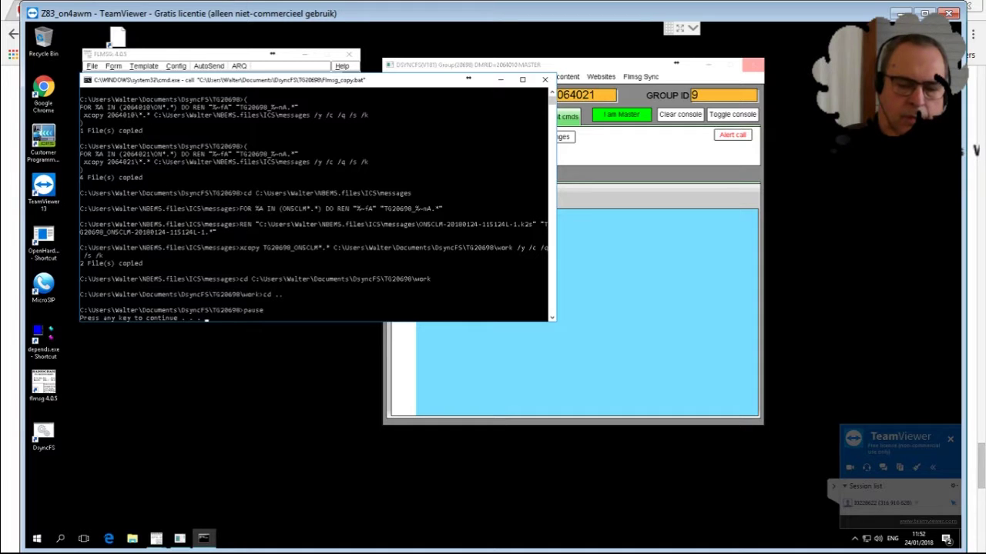
{"action": "key", "text": "Return"}
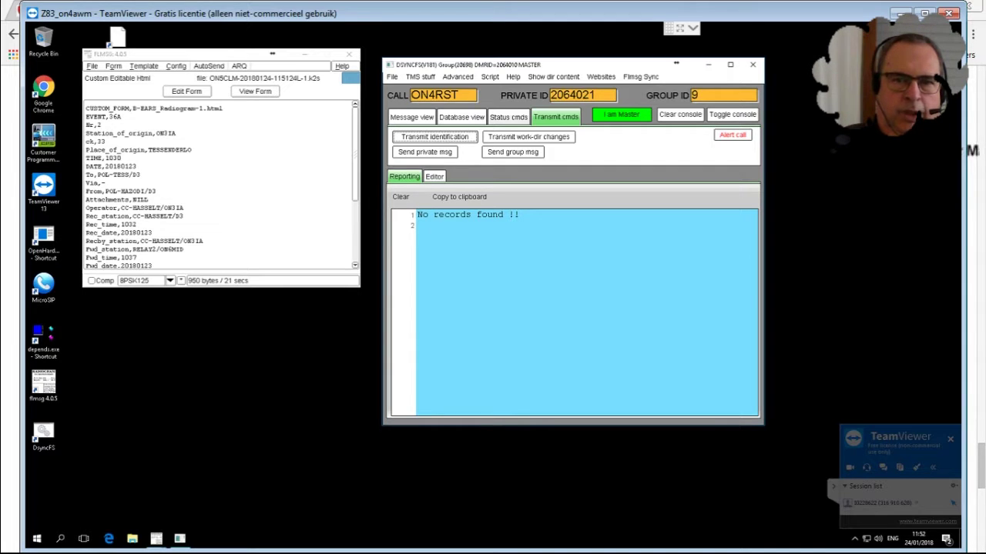
{"action": "left_click", "coordinate": [528, 137]}
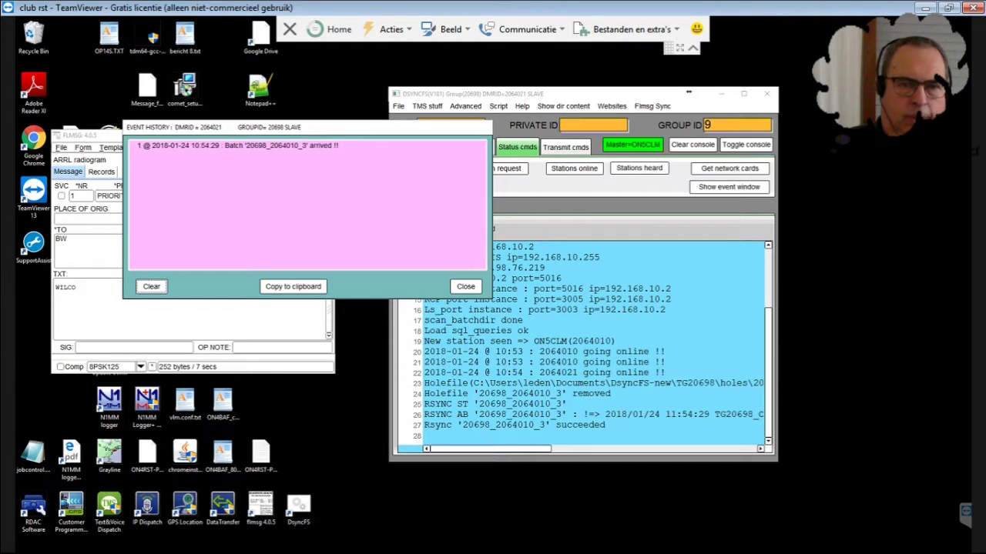
On the slave station's "club rst" remote desktop, clear and close the event history and run Flmsg Sync.
{"action": "left_click", "coordinate": [151, 286]}
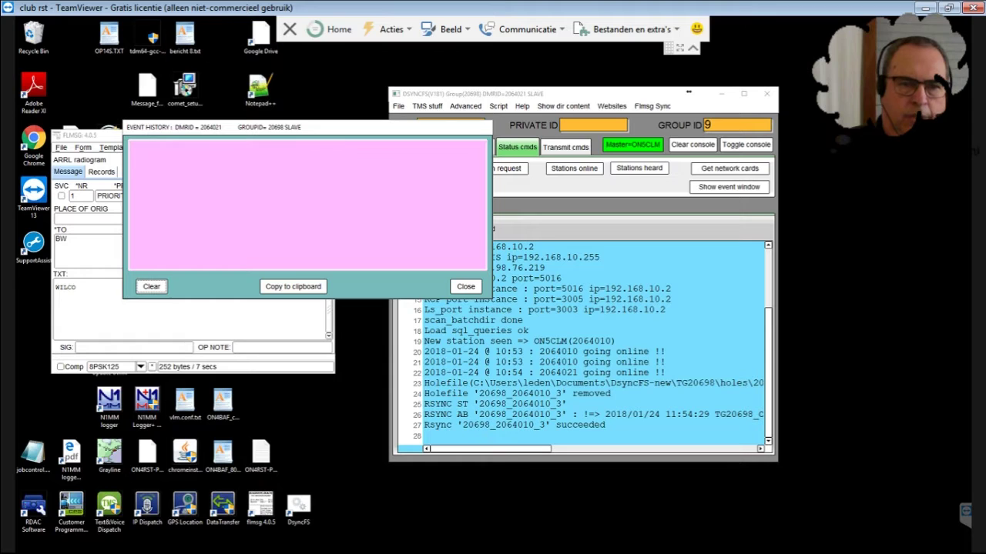
{"action": "left_click", "coordinate": [465, 287]}
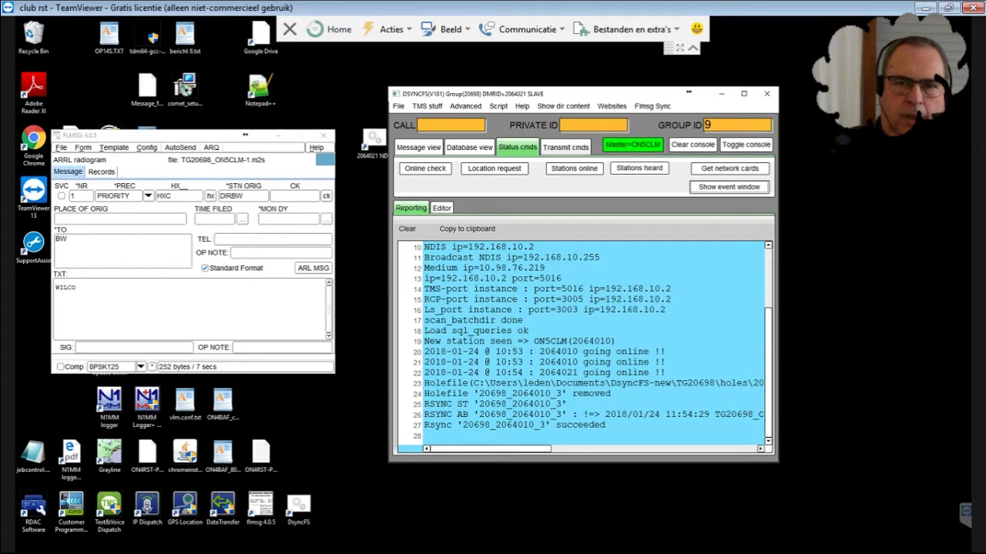
{"action": "left_click", "coordinate": [652, 105]}
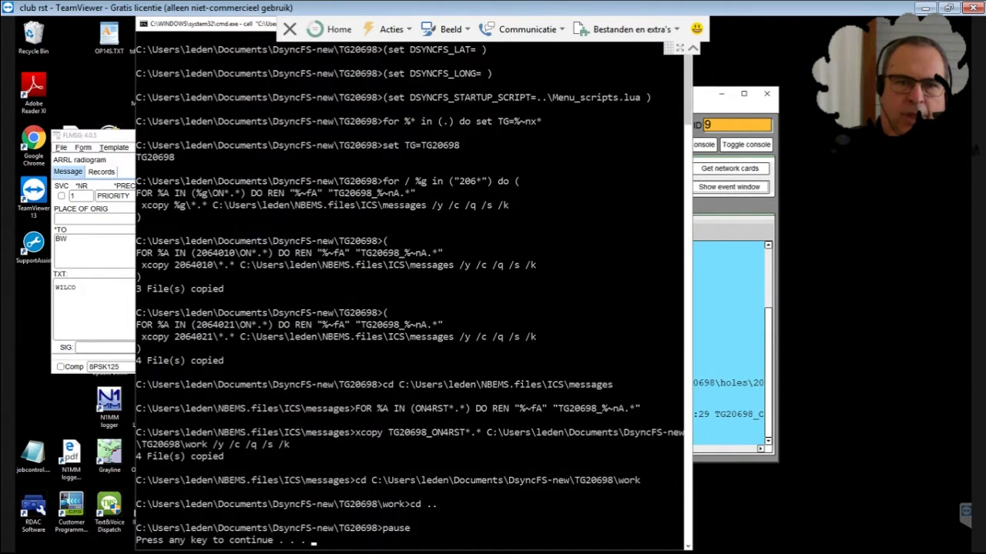
{"action": "key", "text": "Return"}
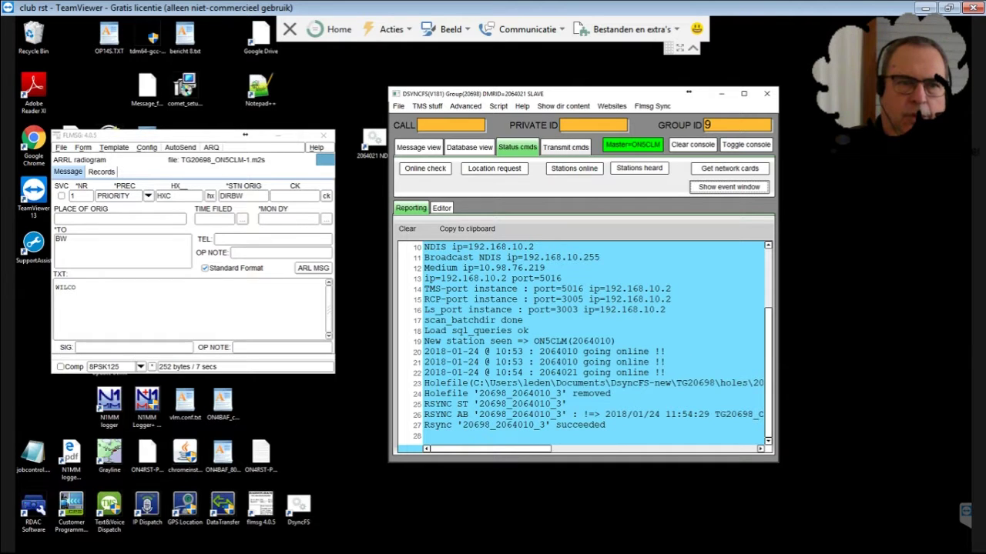
{"action": "left_click", "coordinate": [60, 148]}
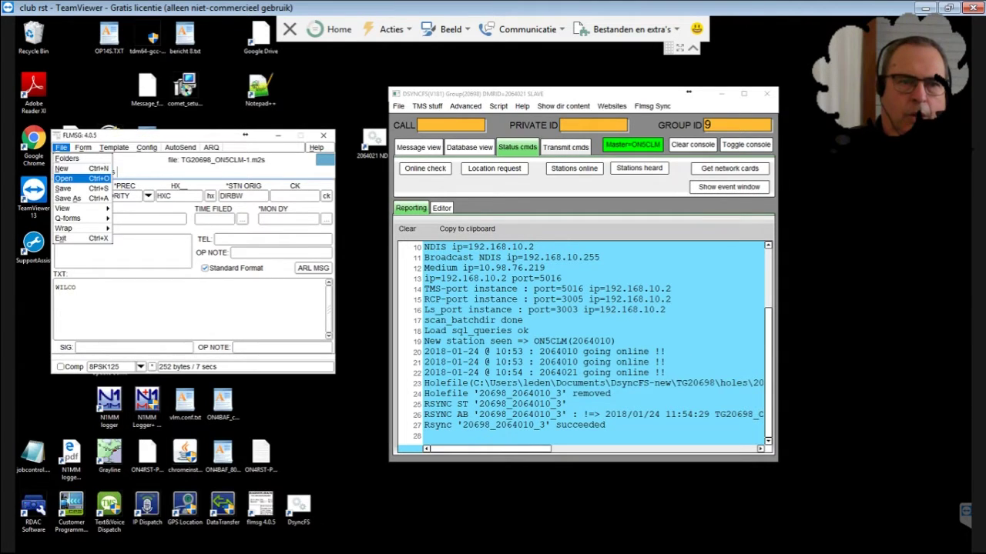
{"action": "left_click", "coordinate": [66, 177]}
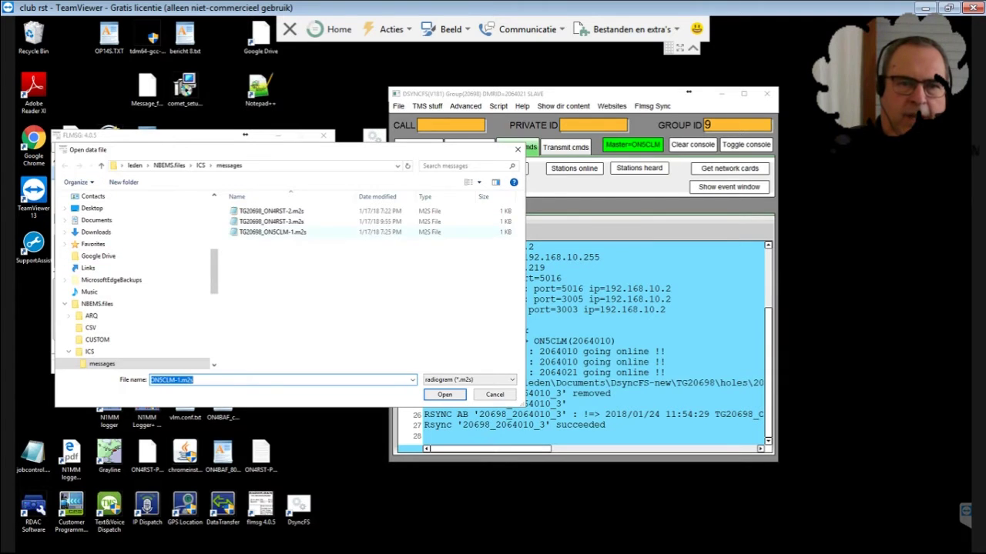
{"action": "left_click", "coordinate": [468, 380]}
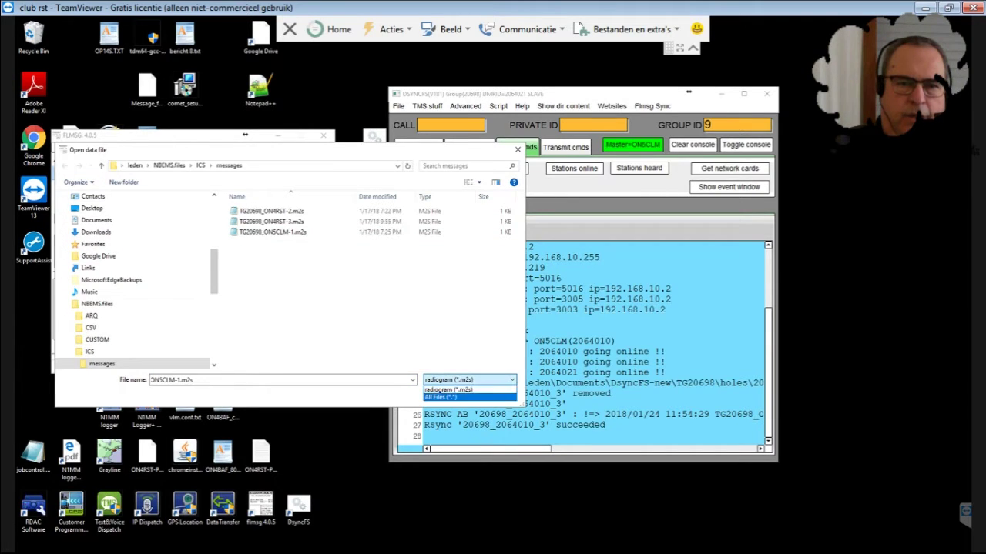
{"action": "left_click", "coordinate": [448, 397]}
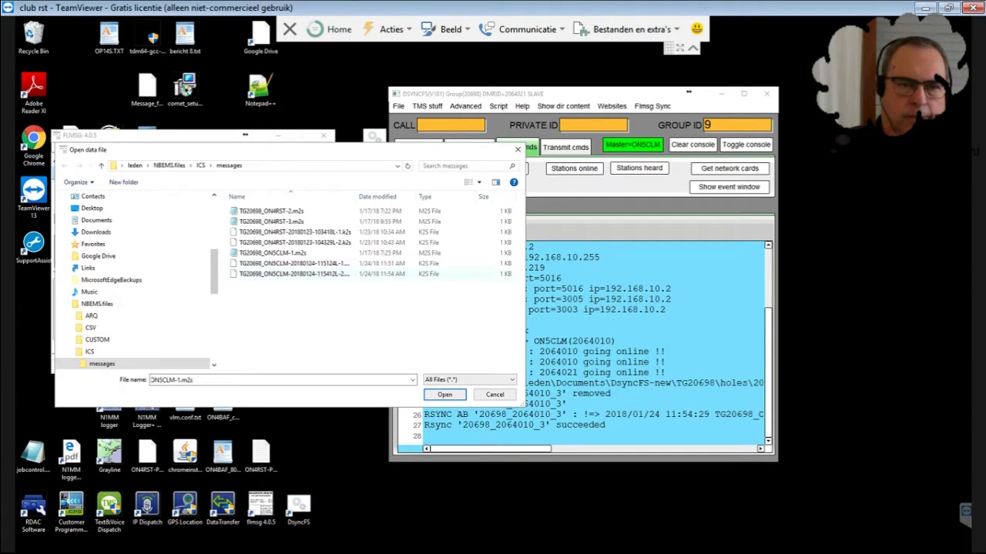
{"action": "left_click", "coordinate": [300, 273]}
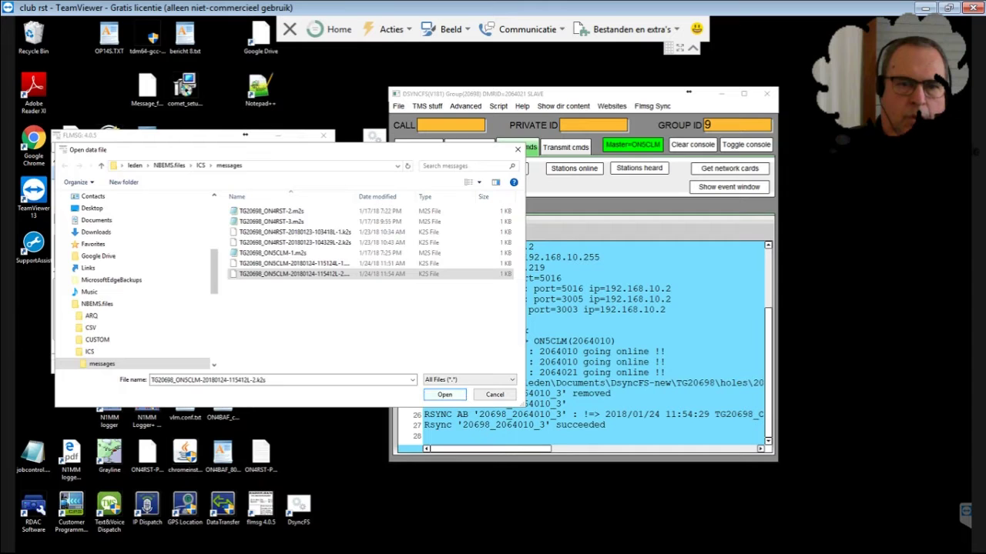
{"action": "left_click", "coordinate": [444, 394]}
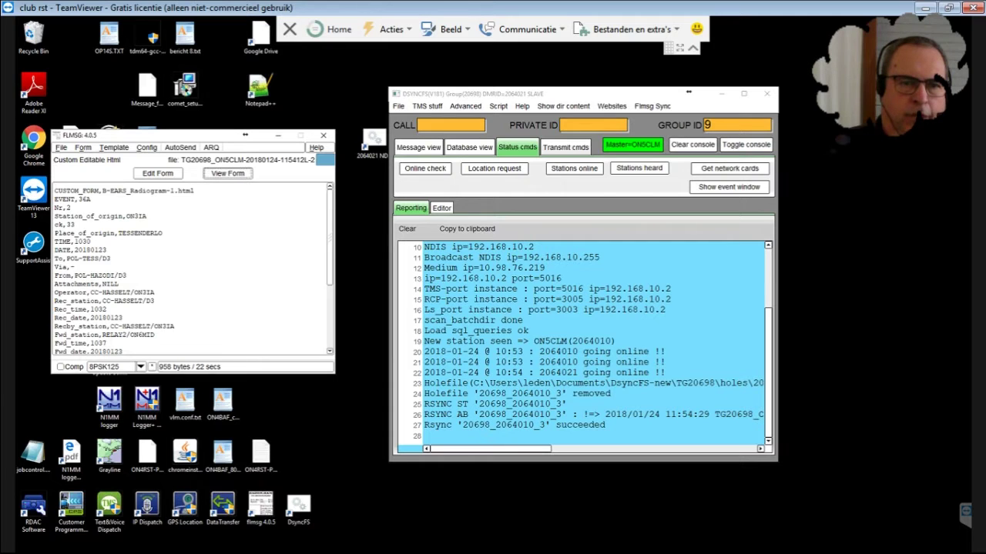
{"action": "left_click", "coordinate": [228, 174]}
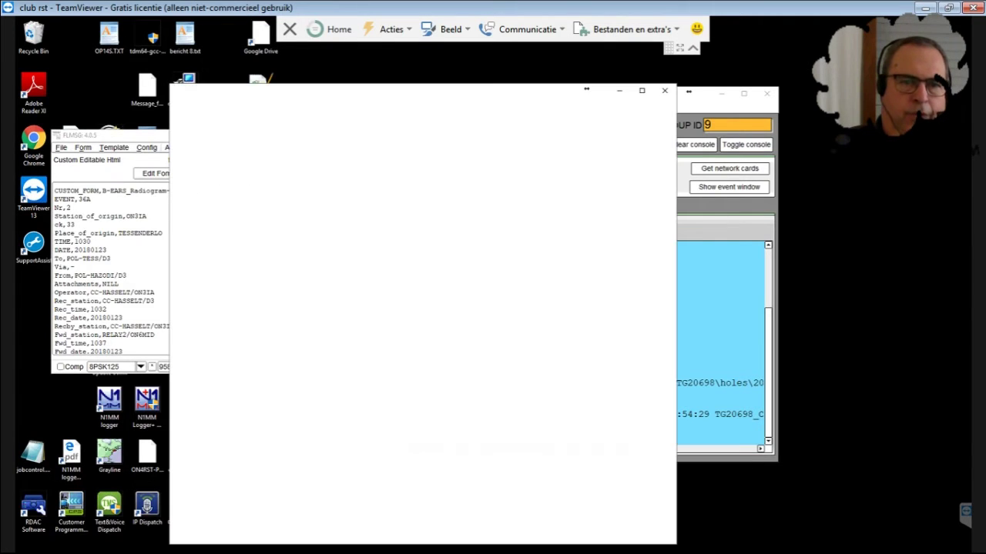